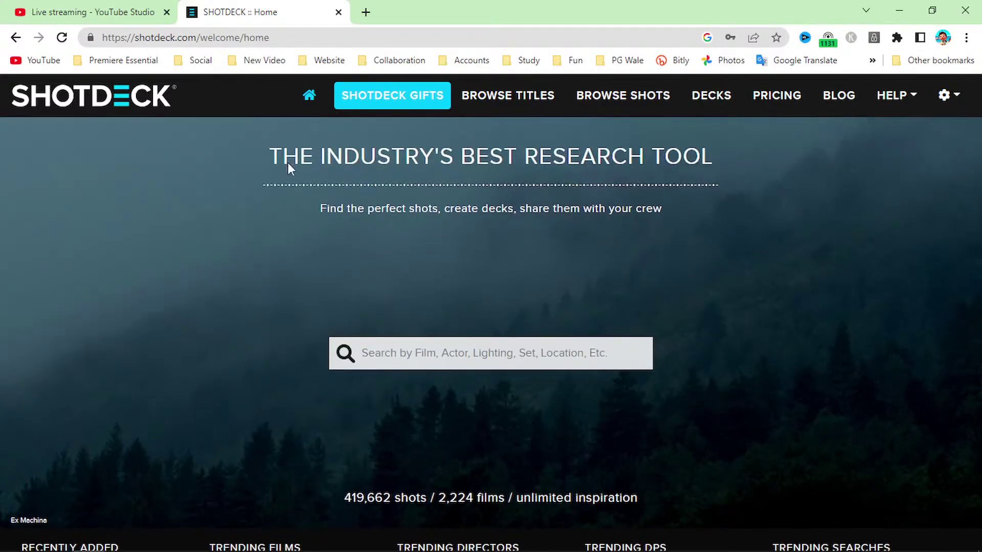
Step: Reveal the shotdeck.com address, then switch to the 'Live streaming - YouTube Studio' tab
{"action": "left_click", "coordinate": [296, 35]}
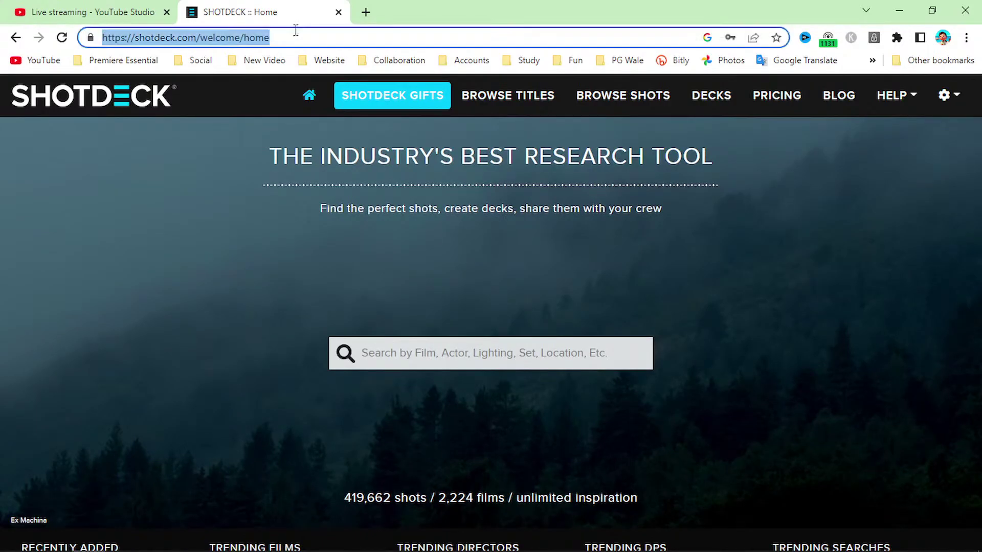
{"action": "left_click", "coordinate": [329, 37]}
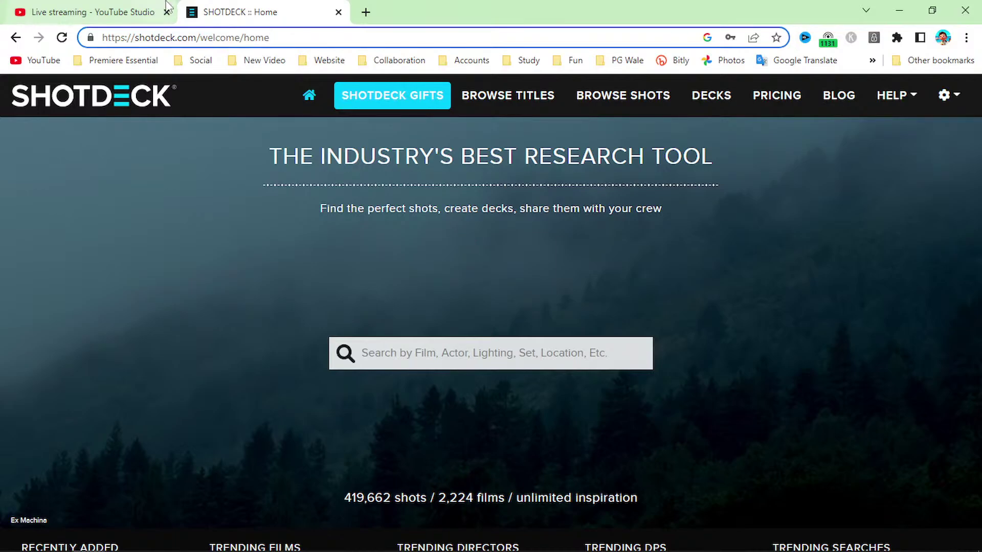
{"action": "left_click", "coordinate": [144, 13]}
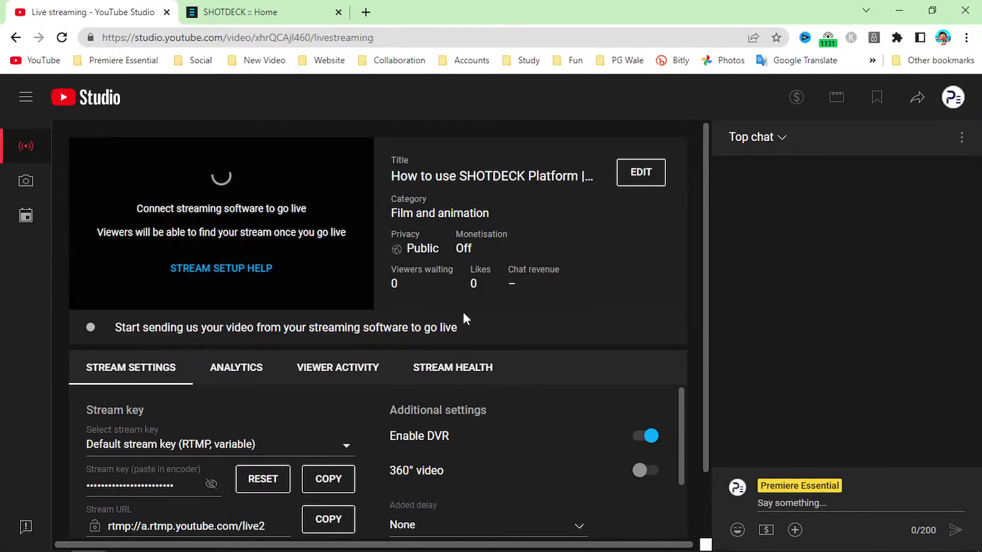
Step: Switch back to the 'SHOTDECK :: Home' browser tab
{"action": "left_click", "coordinate": [285, 10]}
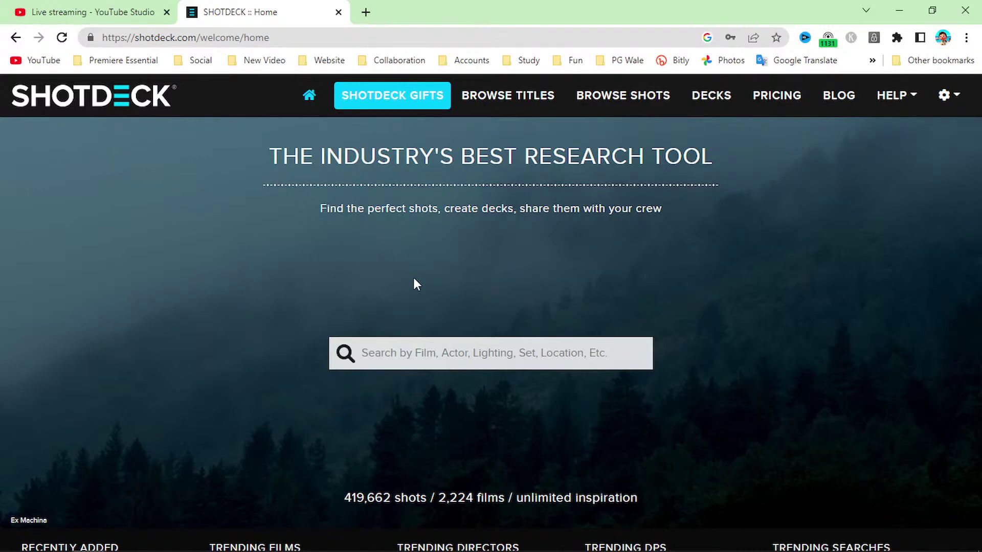
{"action": "scroll", "coordinate": [419, 292], "scroll_direction": "down", "scroll_amount": 6}
{"action": "scroll", "coordinate": [532, 286], "scroll_direction": "up", "scroll_amount": 4}
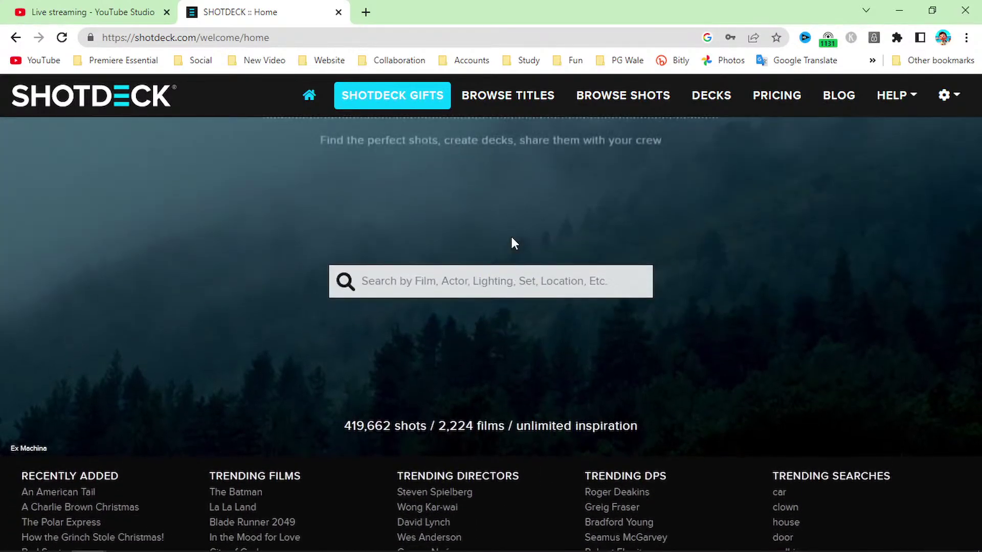
{"action": "scroll", "coordinate": [512, 242], "scroll_direction": "up", "scroll_amount": 2}
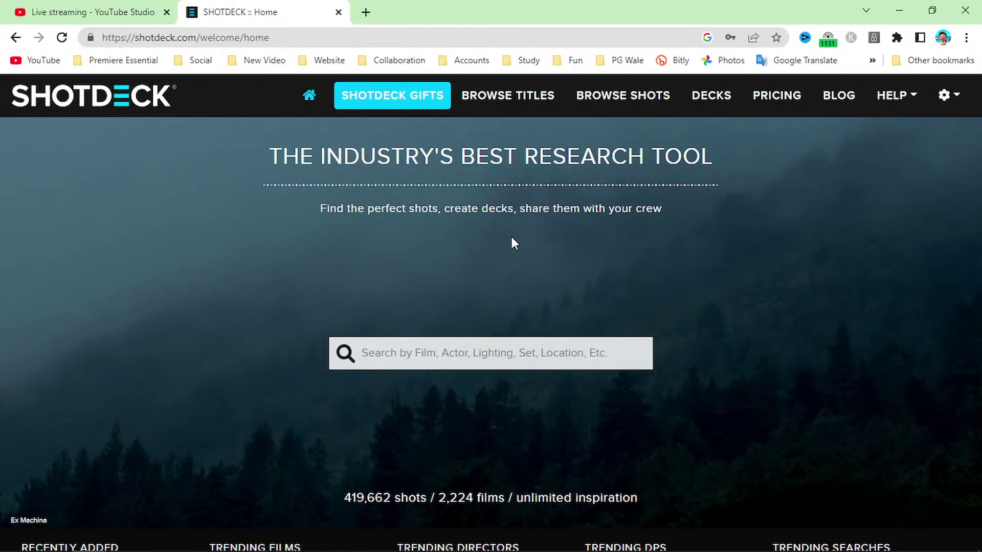
{"action": "scroll", "coordinate": [511, 238], "scroll_direction": "down", "scroll_amount": 3}
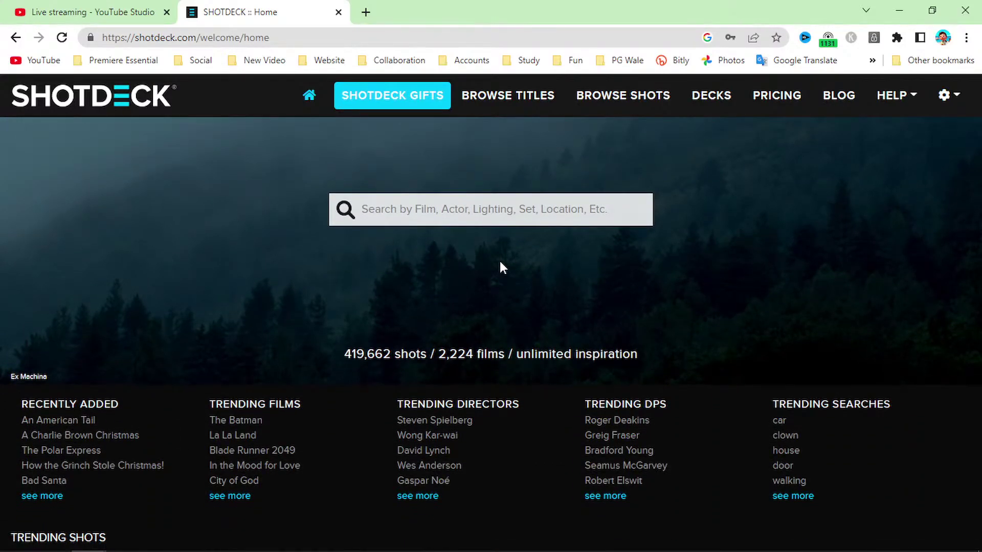
{"action": "scroll", "coordinate": [501, 265], "scroll_direction": "down", "scroll_amount": 3}
{"action": "scroll", "coordinate": [511, 259], "scroll_direction": "up", "scroll_amount": 5}
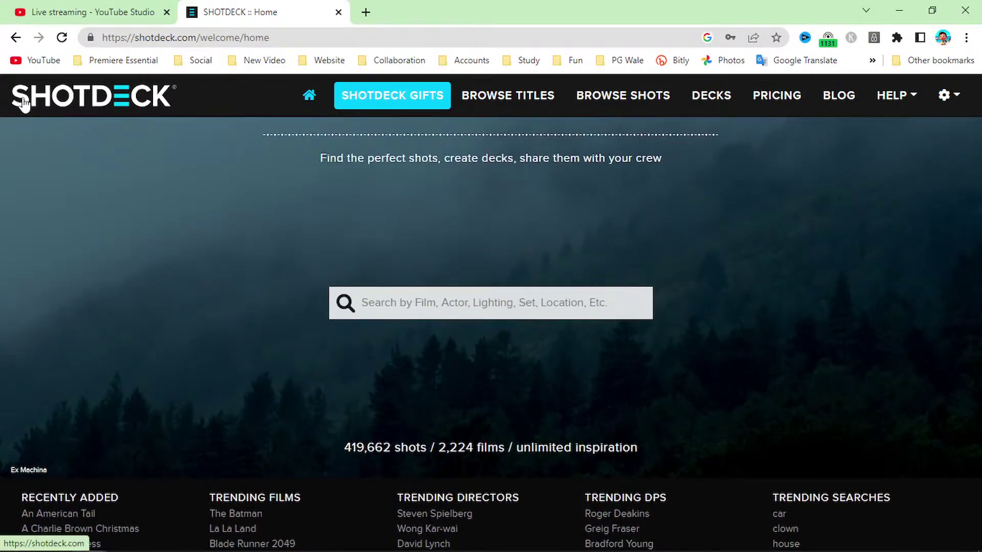
{"action": "scroll", "coordinate": [442, 217], "scroll_direction": "down", "scroll_amount": 2}
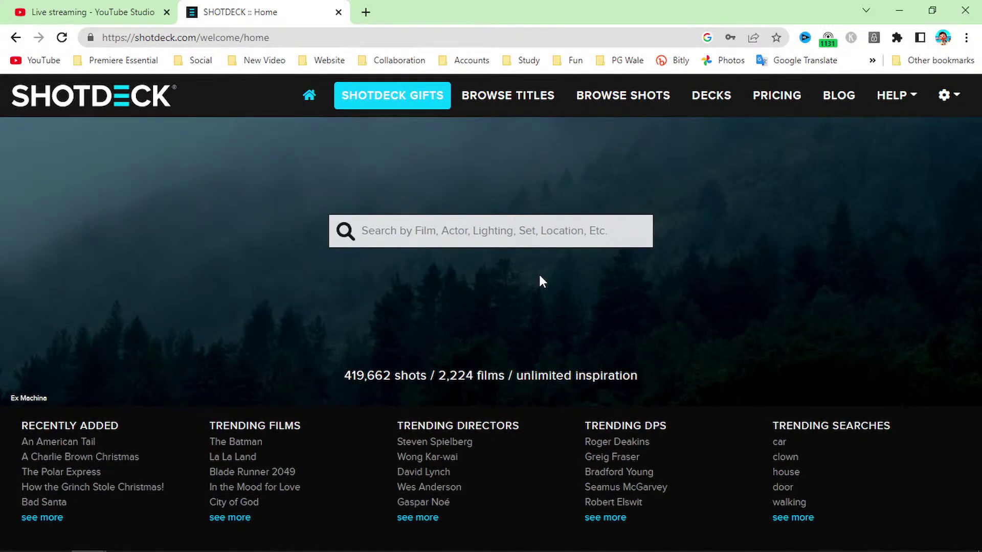
{"action": "scroll", "coordinate": [530, 276], "scroll_direction": "down", "scroll_amount": 4}
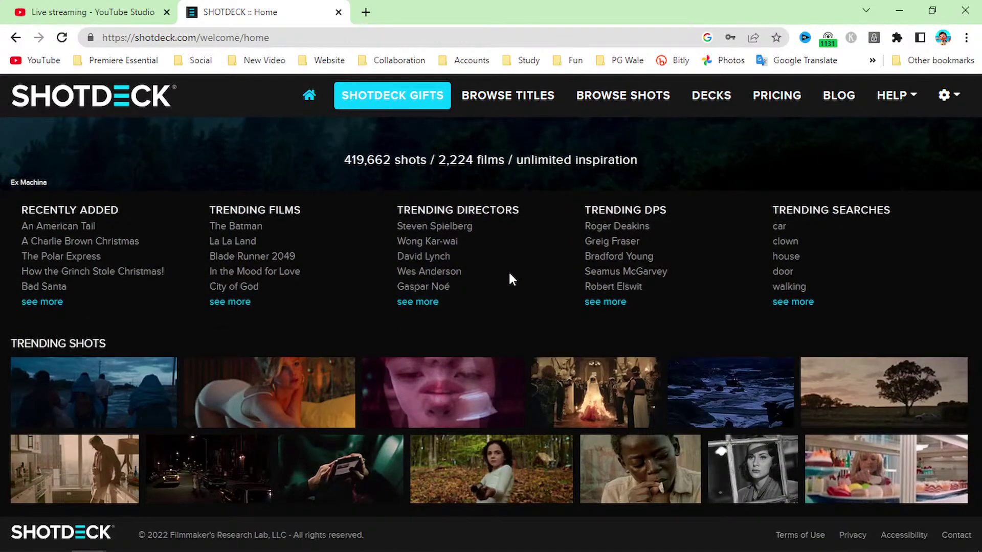
{"action": "scroll", "coordinate": [520, 278], "scroll_direction": "up", "scroll_amount": 5}
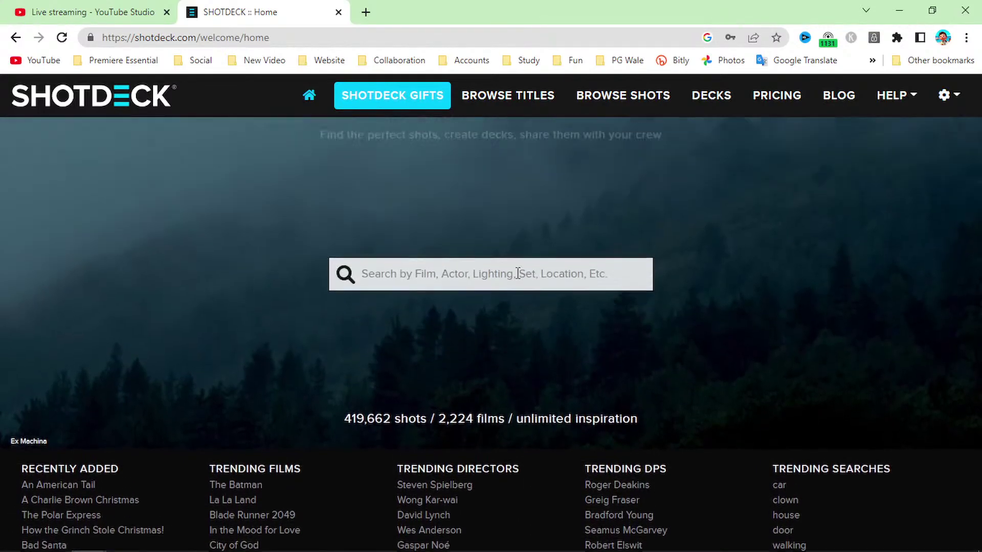
{"action": "left_click", "coordinate": [402, 305]}
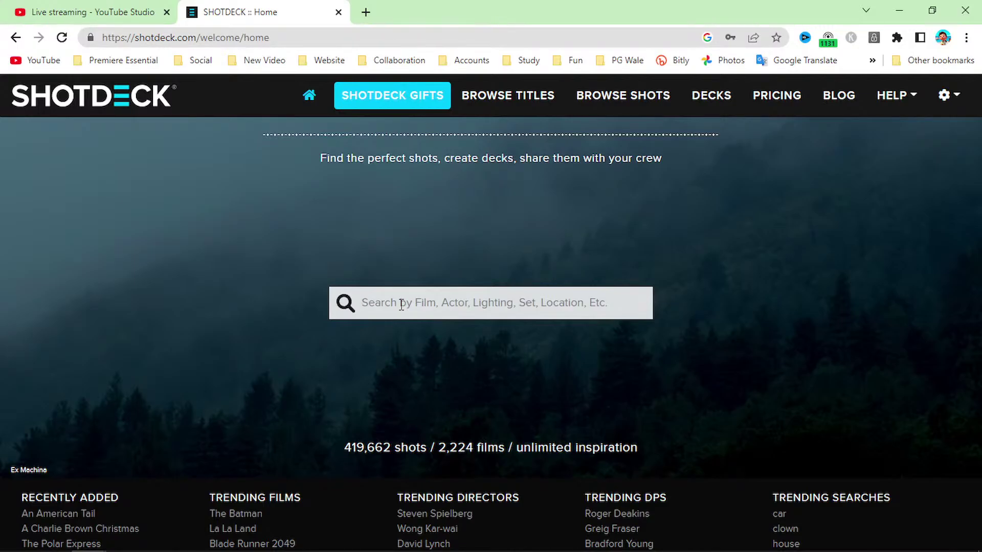
Step: Search ShotDeck for 'avatar' and open the misty giant-tree still from Avatar (2009)
{"action": "type", "text": "avatar"}
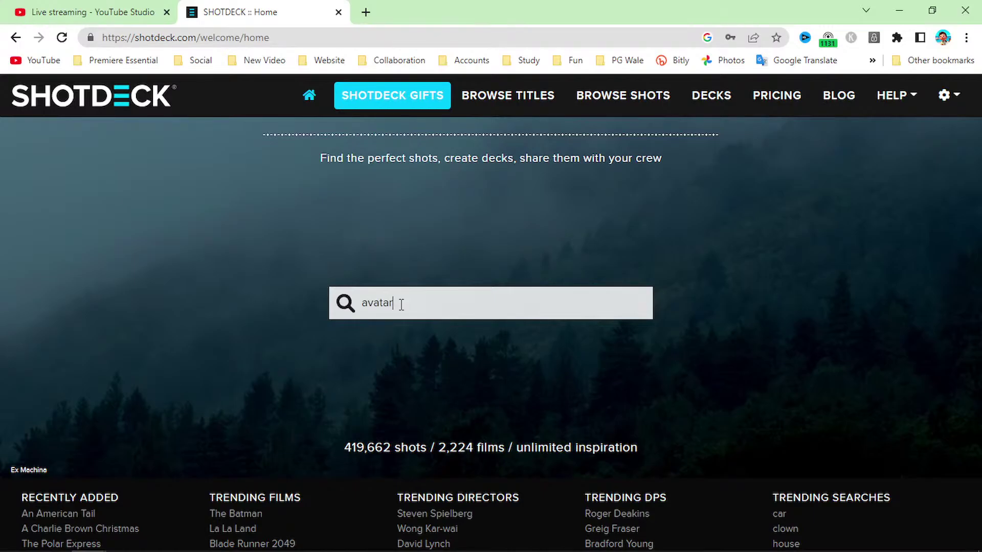
{"action": "key", "text": "Return"}
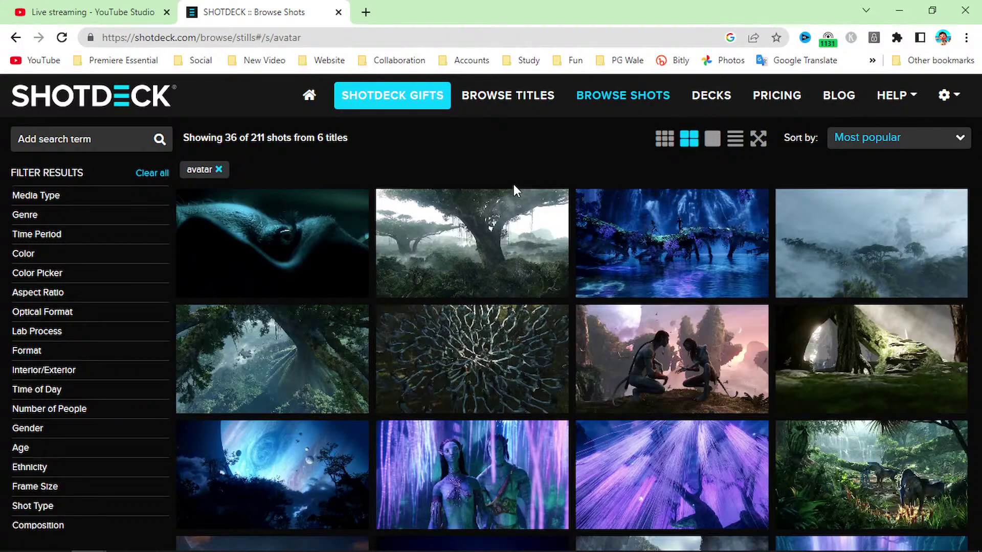
{"action": "left_click", "coordinate": [455, 240]}
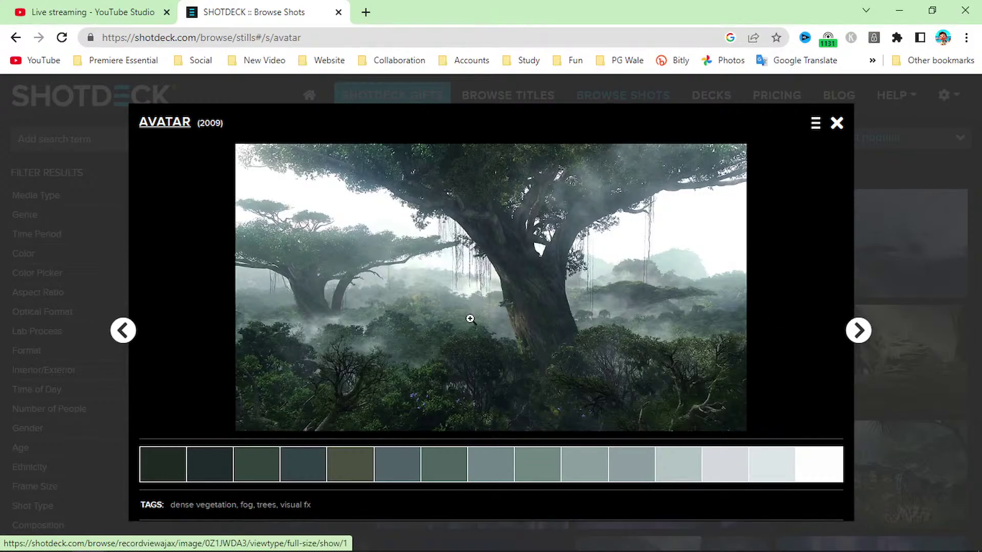
Step: Create a deck named 'New deck', add the foggy tree shot to it, then close the still
{"action": "left_click", "coordinate": [816, 124]}
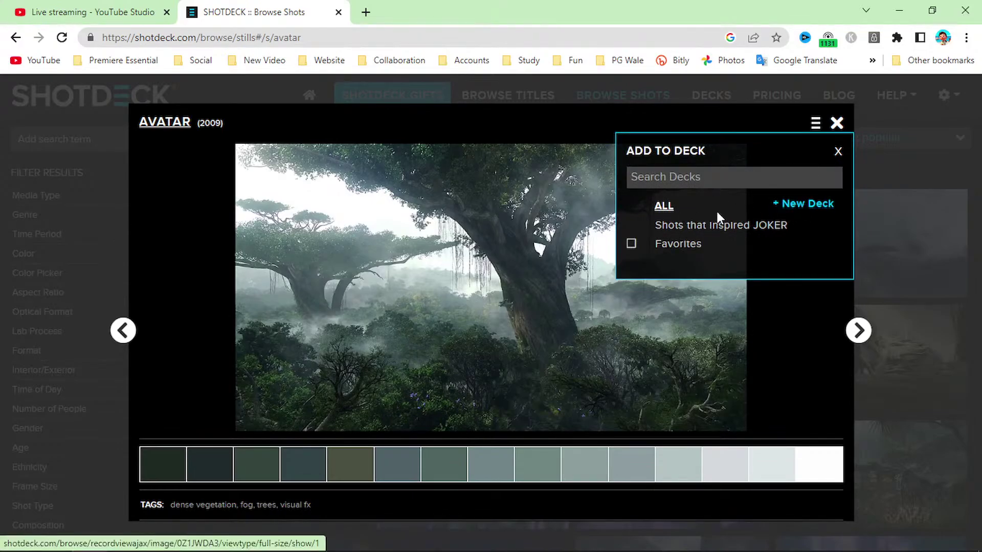
{"action": "left_click", "coordinate": [790, 208]}
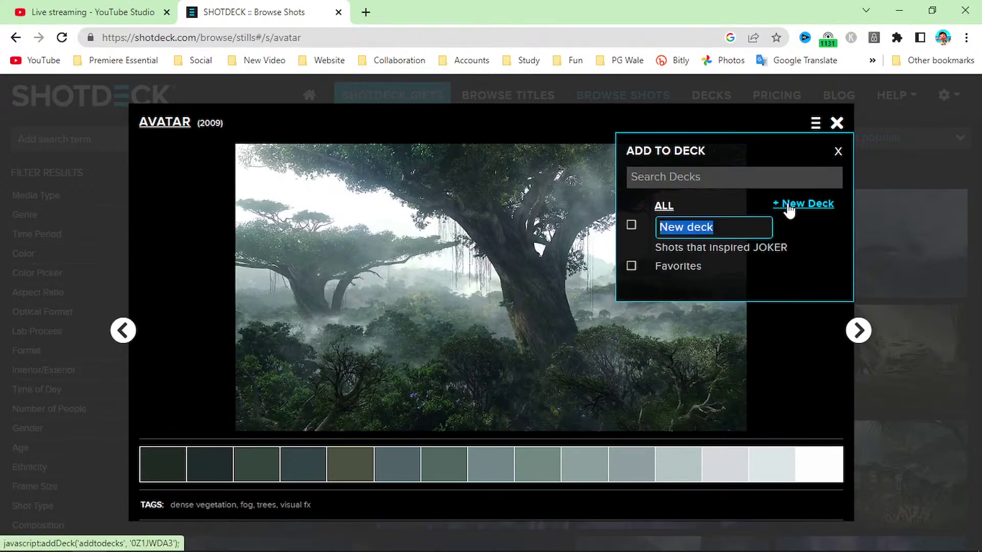
{"action": "key", "text": "Return"}
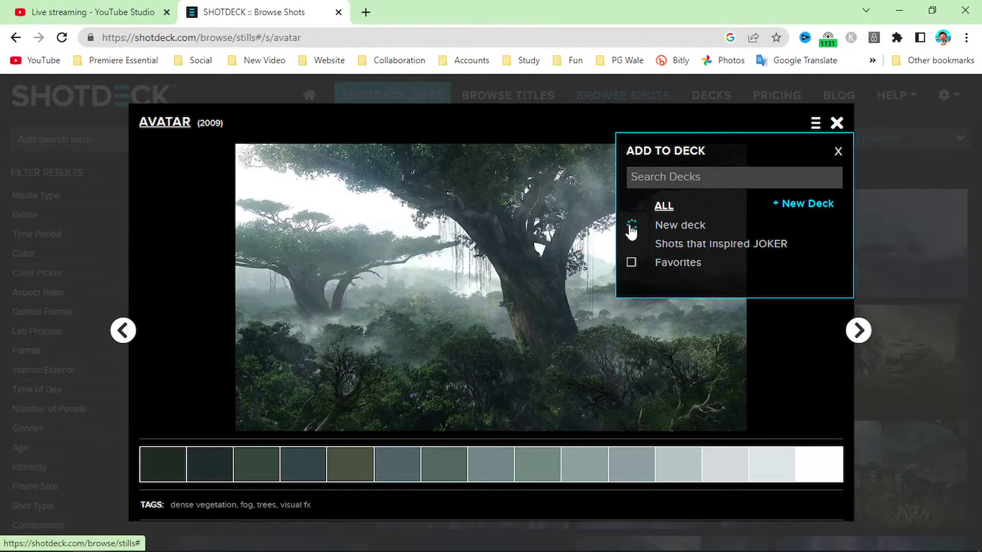
{"action": "left_click", "coordinate": [726, 228]}
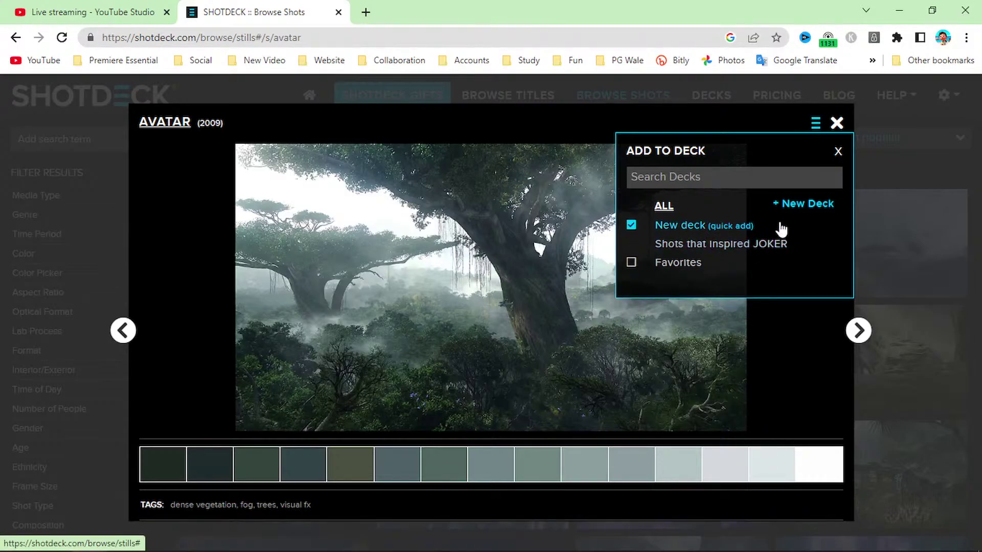
{"action": "left_click", "coordinate": [734, 246]}
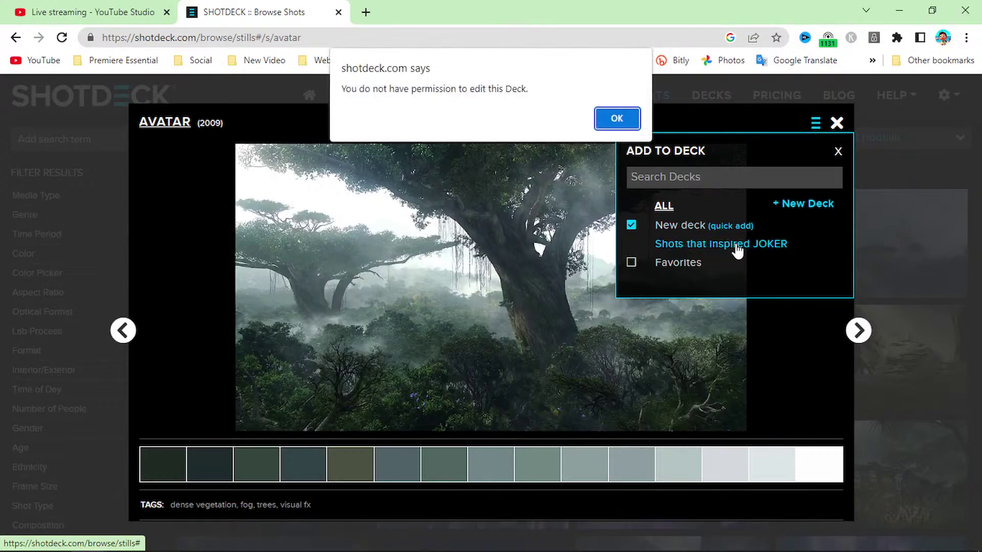
{"action": "left_click", "coordinate": [615, 119]}
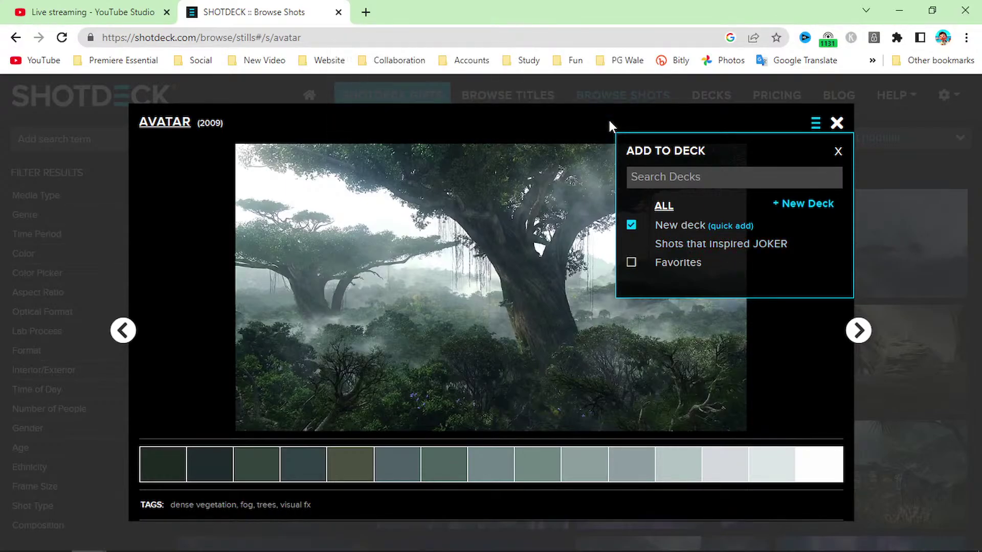
{"action": "left_click", "coordinate": [838, 152]}
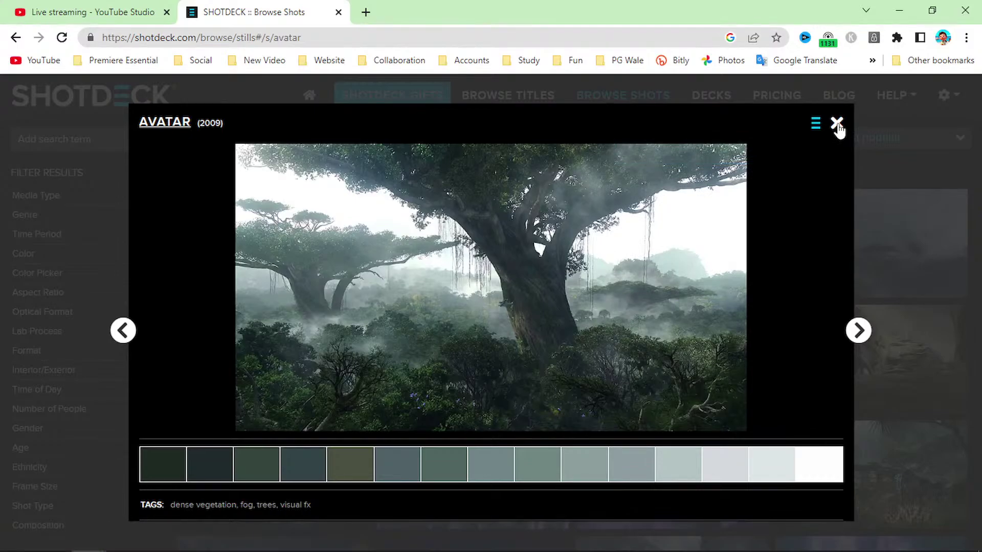
{"action": "left_click", "coordinate": [837, 124]}
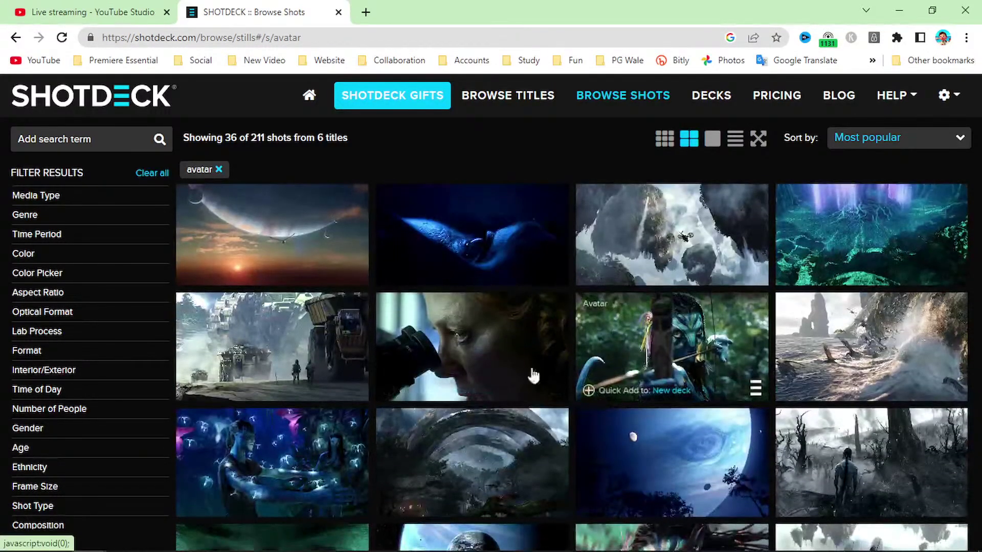
Step: Open the Avatar archer shot and its full-resolution still in a new tab
{"action": "left_click", "coordinate": [676, 341]}
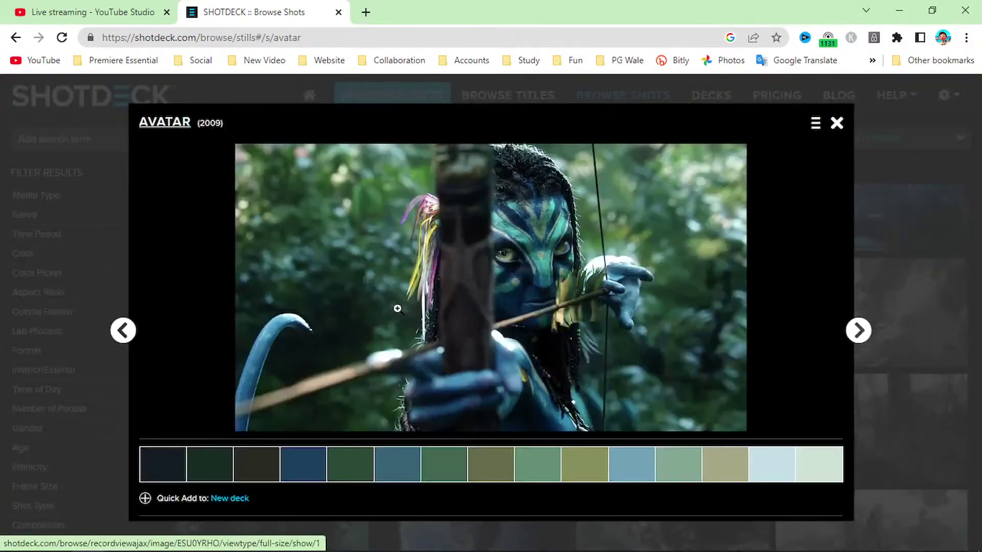
{"action": "left_click", "coordinate": [545, 292]}
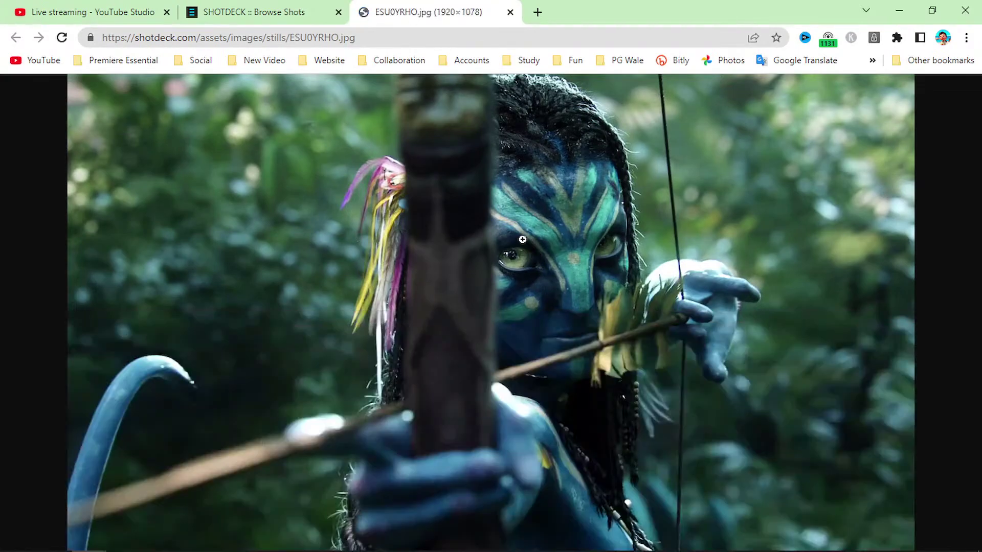
{"action": "left_click", "coordinate": [307, 14]}
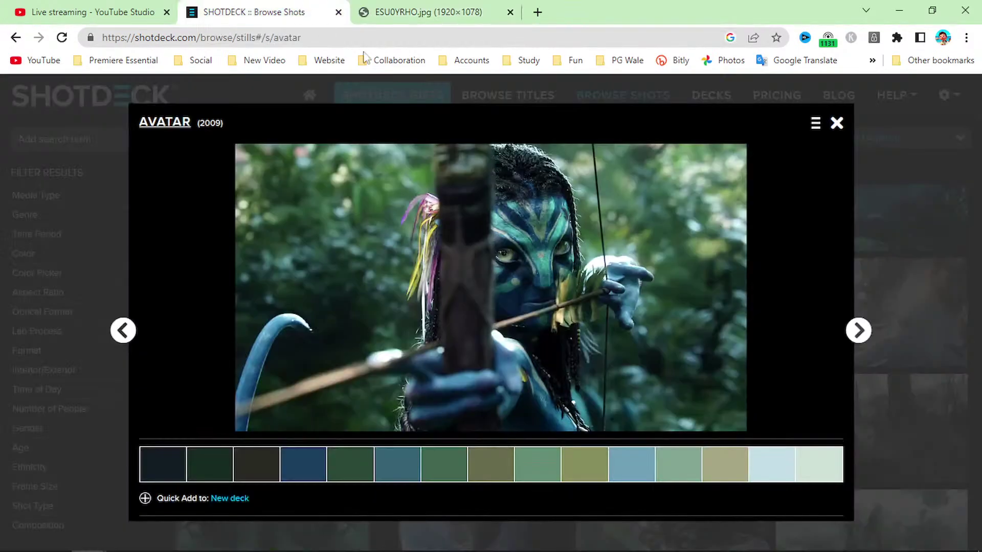
{"action": "scroll", "coordinate": [895, 260], "scroll_direction": "down", "scroll_amount": 5}
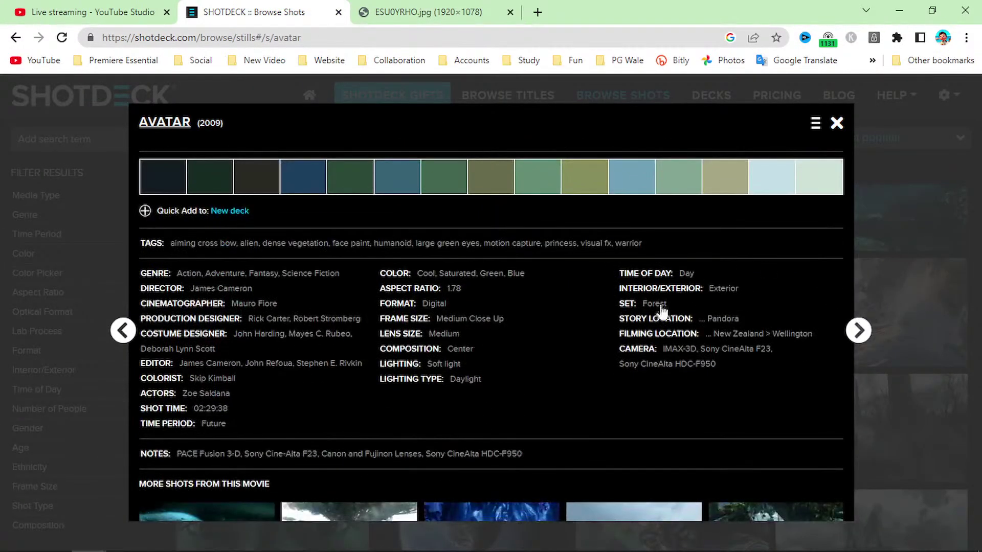
{"action": "scroll", "coordinate": [663, 297], "scroll_direction": "up", "scroll_amount": 2}
{"action": "scroll", "coordinate": [602, 317], "scroll_direction": "up", "scroll_amount": 2}
{"action": "left_click", "coordinate": [507, 225]}
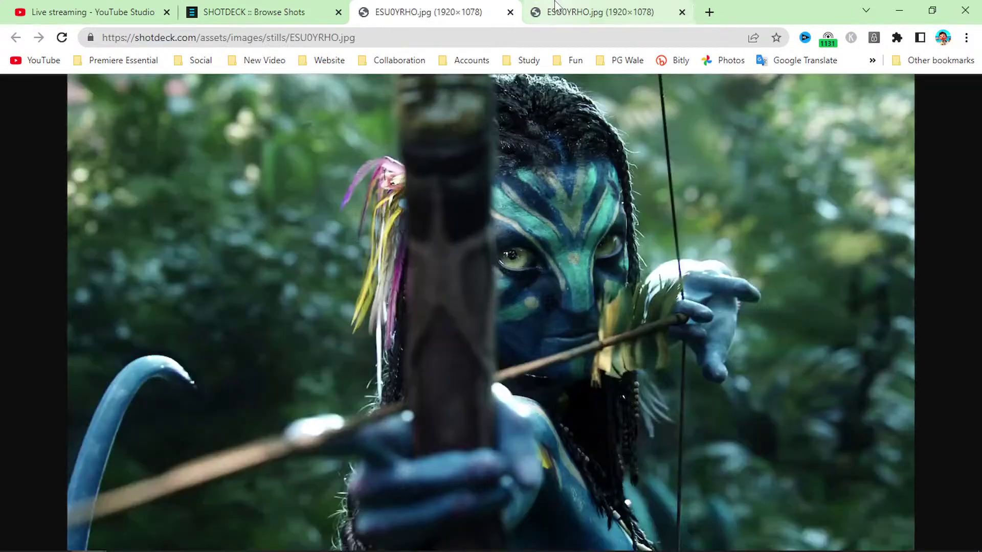
Step: Save the still as ESU0YRHO on the Desktop and show the download in its folder
{"action": "right_click", "coordinate": [479, 161]}
{"action": "left_click", "coordinate": [510, 190]}
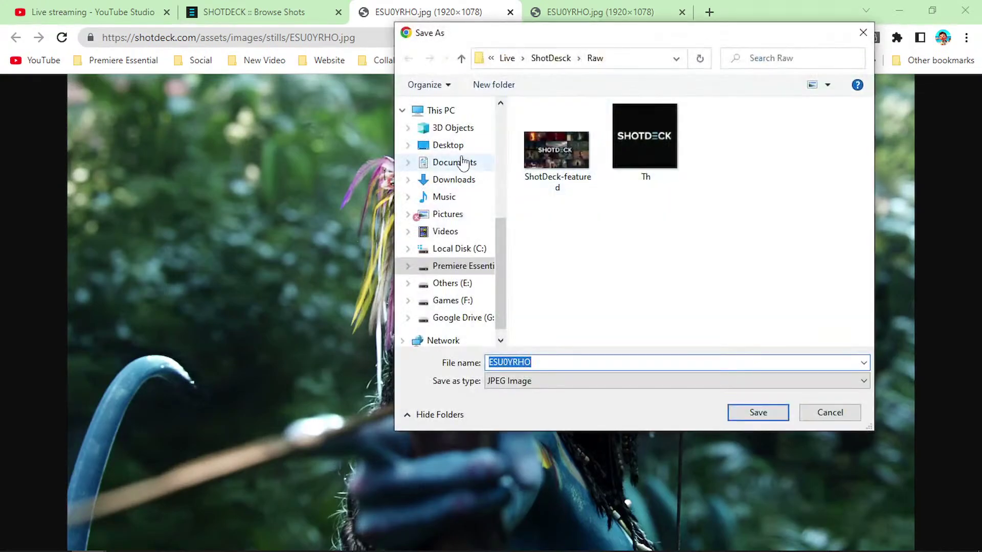
{"action": "left_click", "coordinate": [448, 145]}
{"action": "left_click", "coordinate": [757, 412]}
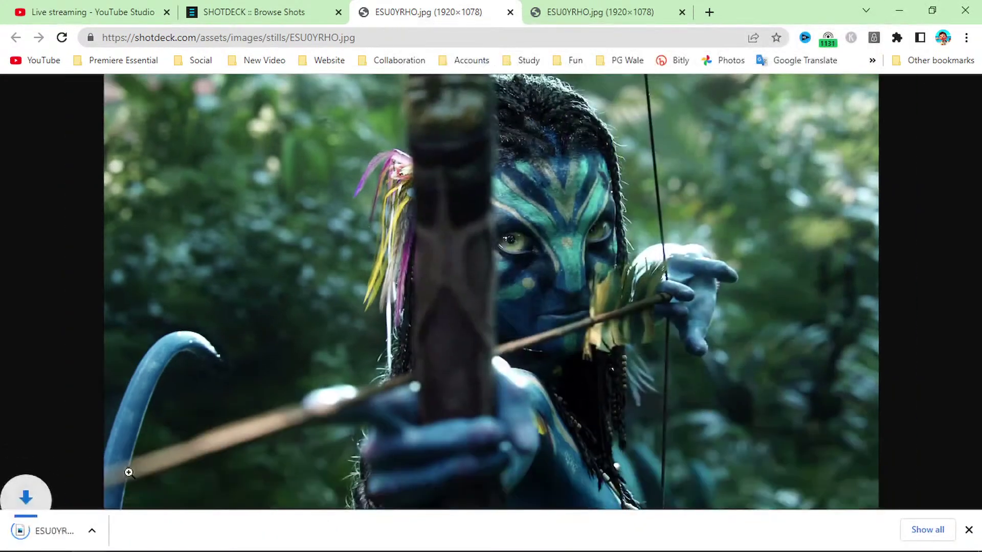
{"action": "left_click", "coordinate": [153, 531]}
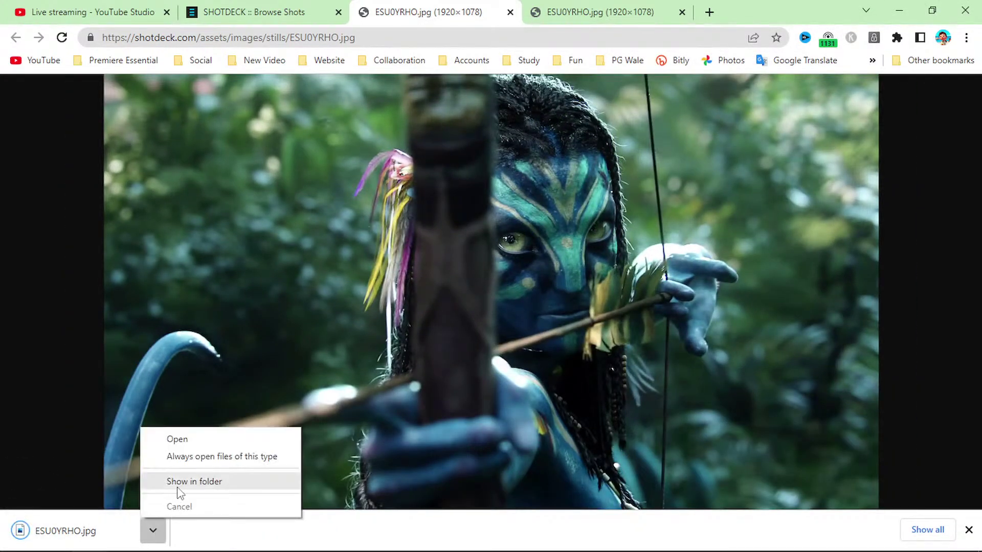
{"action": "left_click", "coordinate": [177, 482]}
Step: Delete the camera photo, Untitled Project and VID_20221210_082209 files from the Desktop
{"action": "right_click", "coordinate": [738, 171]}
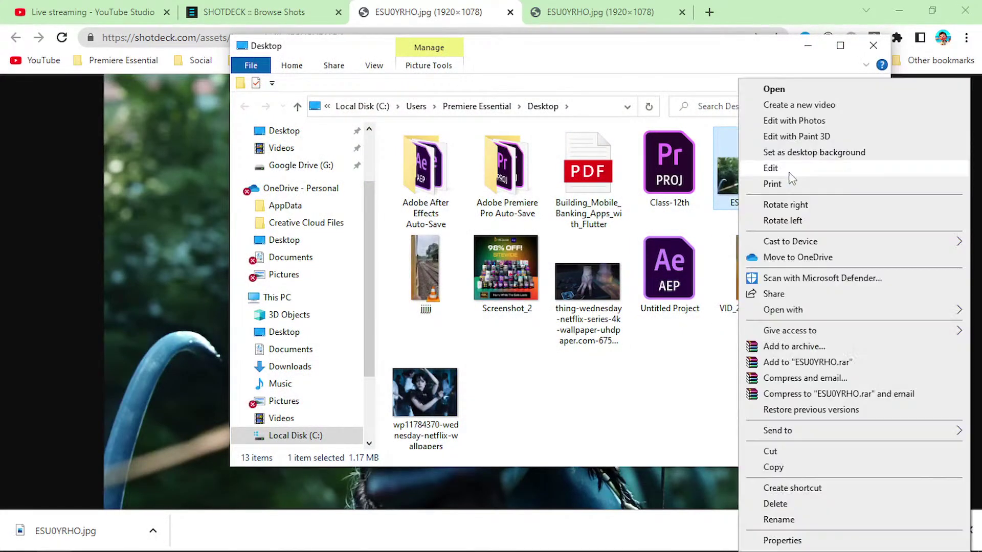
{"action": "key", "text": "Escape"}
{"action": "left_click", "coordinate": [830, 175]}
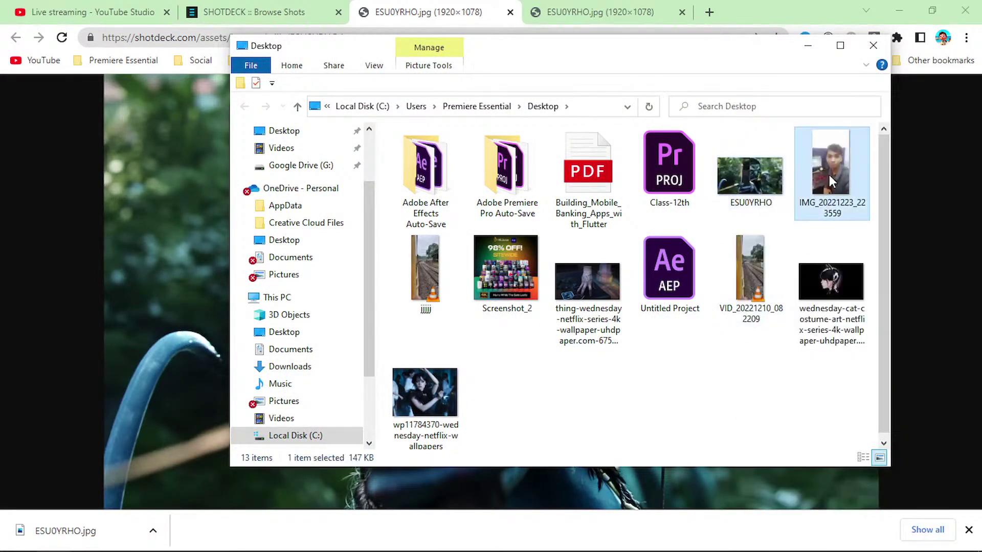
{"action": "key", "text": "Delete"}
{"action": "left_click", "coordinate": [520, 284]}
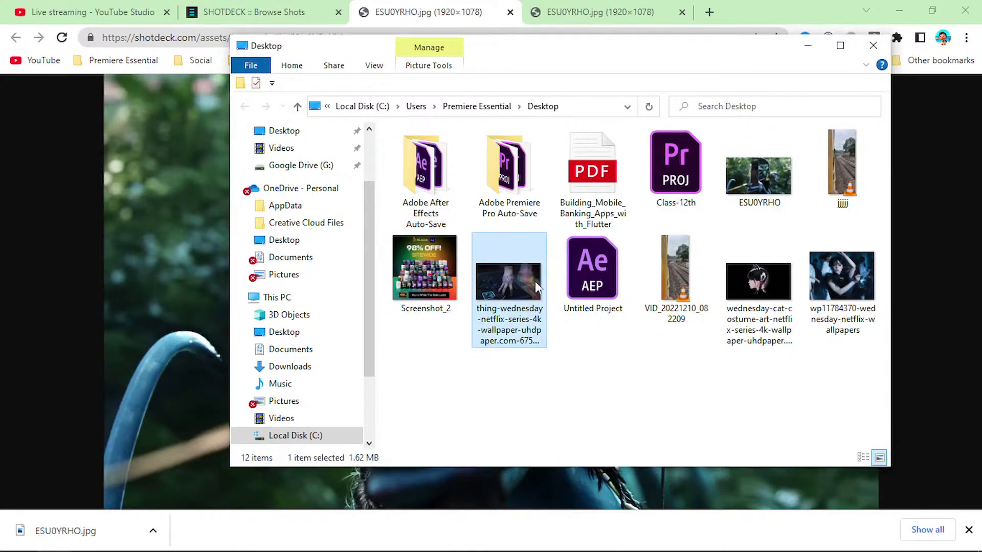
{"action": "left_click", "coordinate": [582, 277]}
{"action": "key", "text": "Delete"}
{"action": "left_click", "coordinate": [518, 276]}
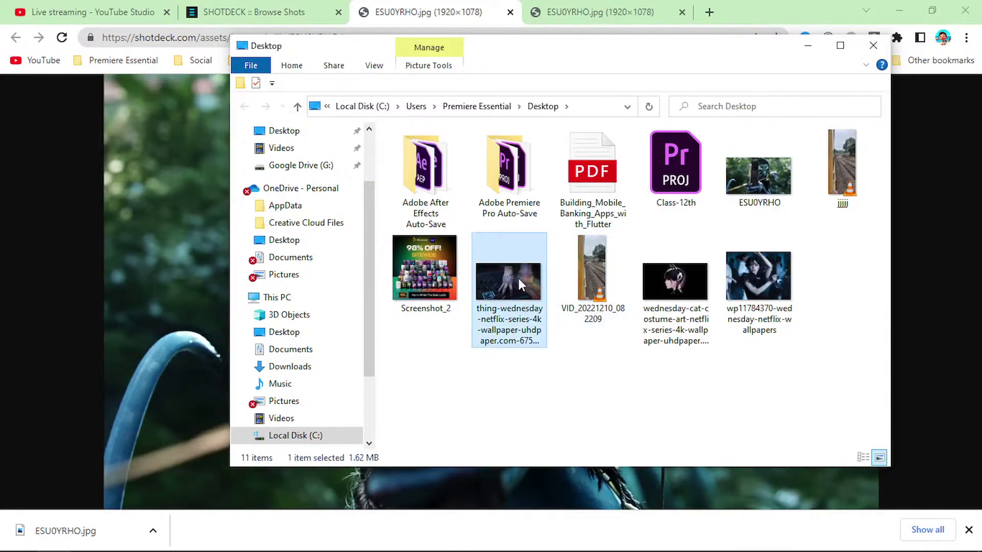
{"action": "left_click", "coordinate": [592, 271]}
{"action": "key", "text": "Delete"}
Step: Check ESU0YRHO's Details properties, confirming 1920 x 1078 dimensions, then cancel
{"action": "left_click", "coordinate": [747, 172]}
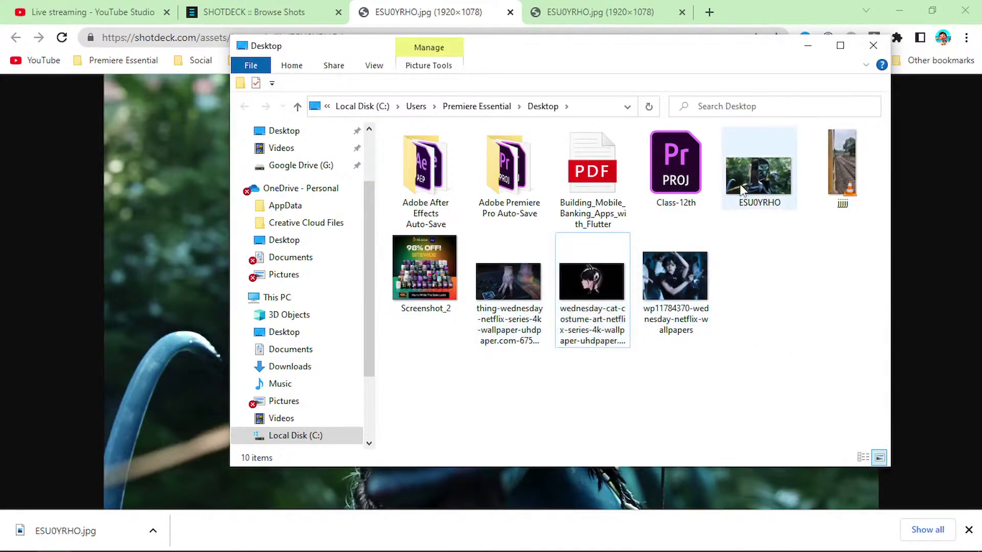
{"action": "right_click", "coordinate": [747, 168]}
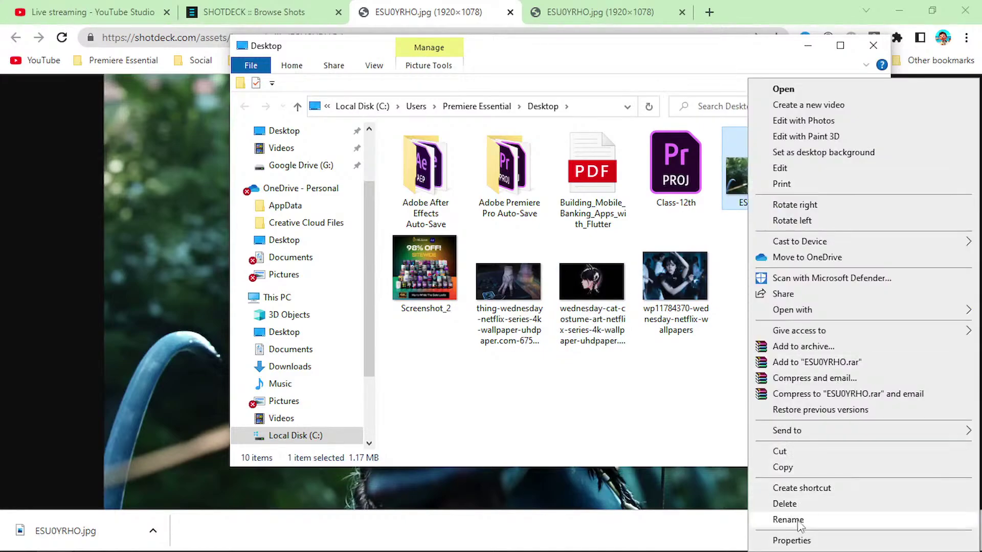
{"action": "left_click", "coordinate": [790, 541]}
{"action": "left_click_drag", "start_coordinate": [861, 181], "coordinate": [558, 102]}
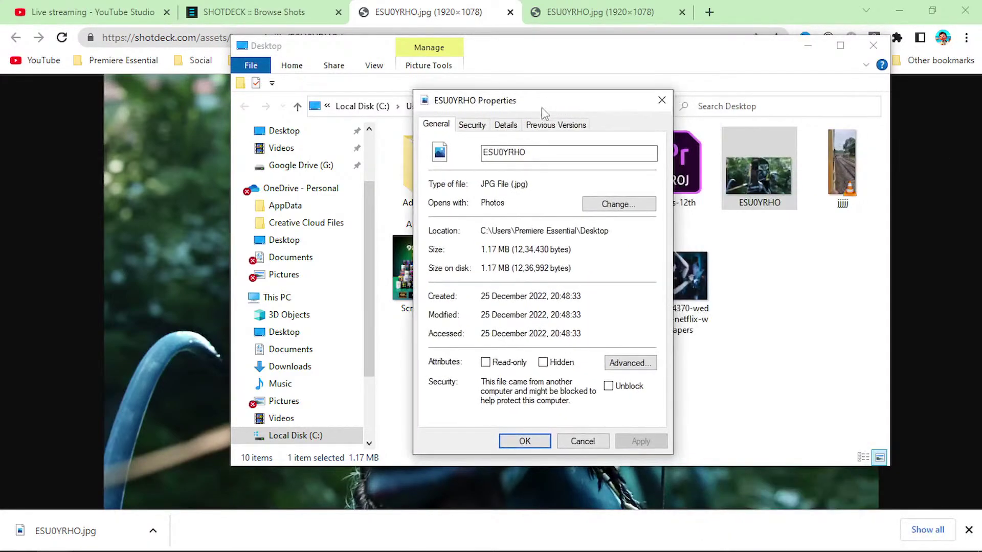
{"action": "left_click", "coordinate": [513, 126]}
{"action": "scroll", "coordinate": [534, 317], "scroll_direction": "down", "scroll_amount": 2}
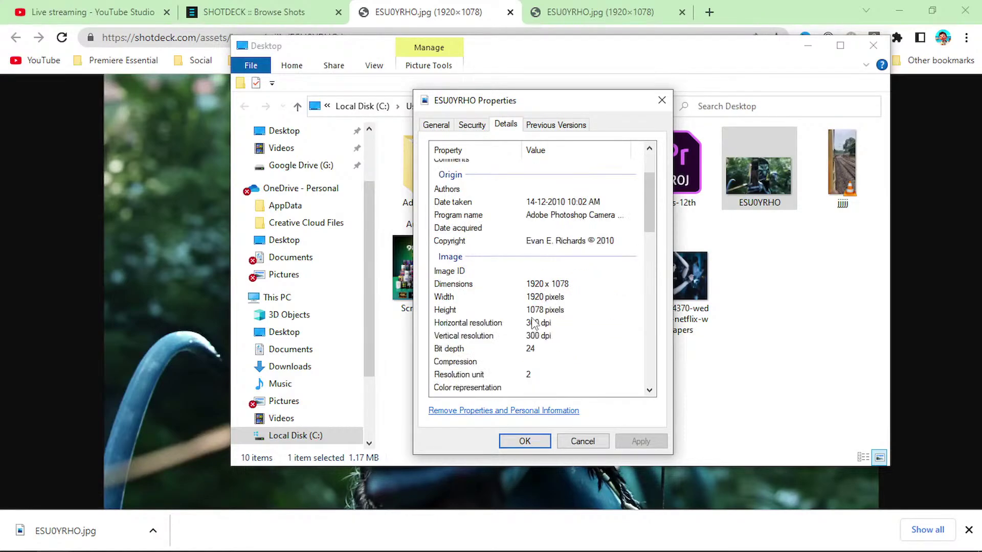
{"action": "left_click", "coordinate": [535, 288]}
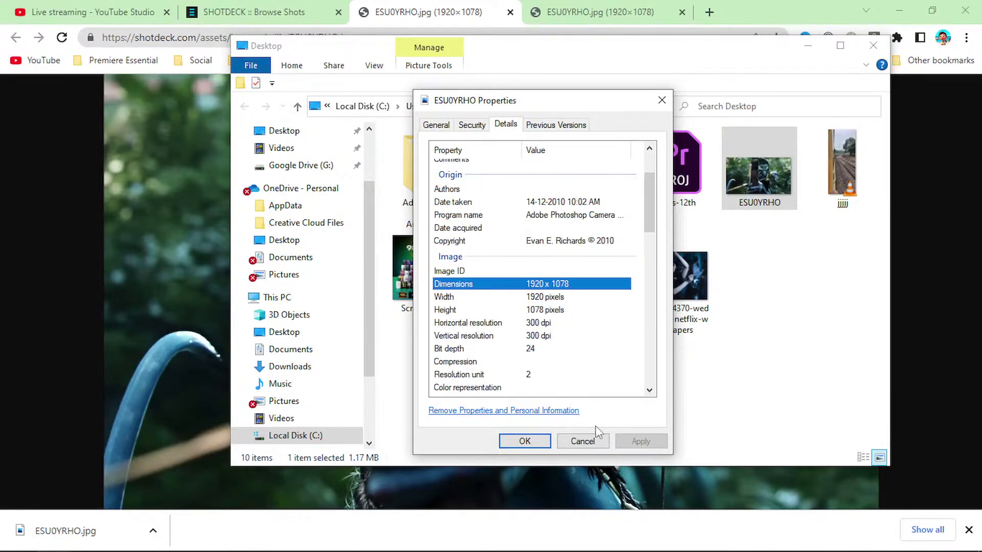
{"action": "left_click", "coordinate": [582, 441]}
Step: View ESU0YRHO zoomed in Photos, then close Photos and the Desktop folder
{"action": "double_click", "coordinate": [761, 180]}
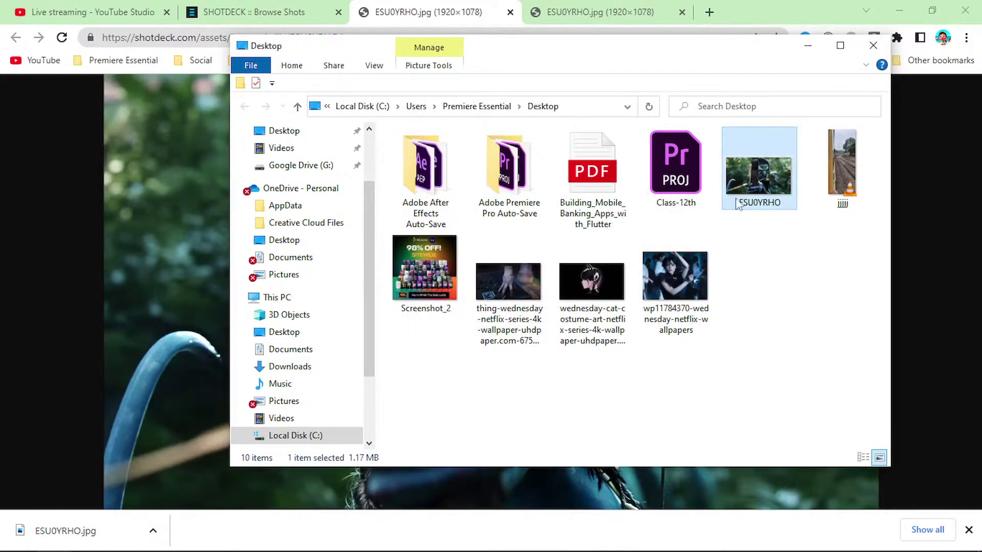
{"action": "scroll", "coordinate": [481, 299], "scroll_direction": "up", "scroll_amount": 3}
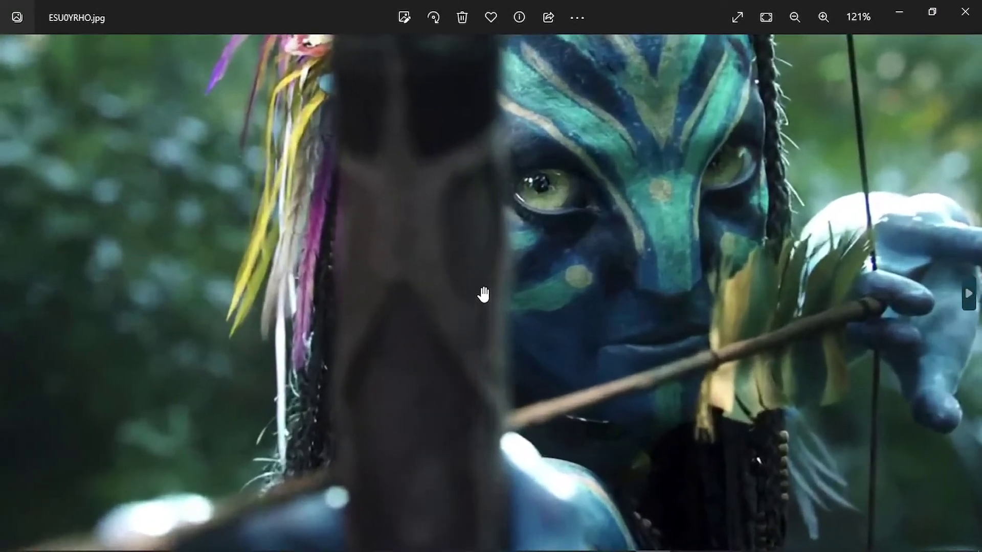
{"action": "scroll", "coordinate": [480, 294], "scroll_direction": "down", "scroll_amount": 4}
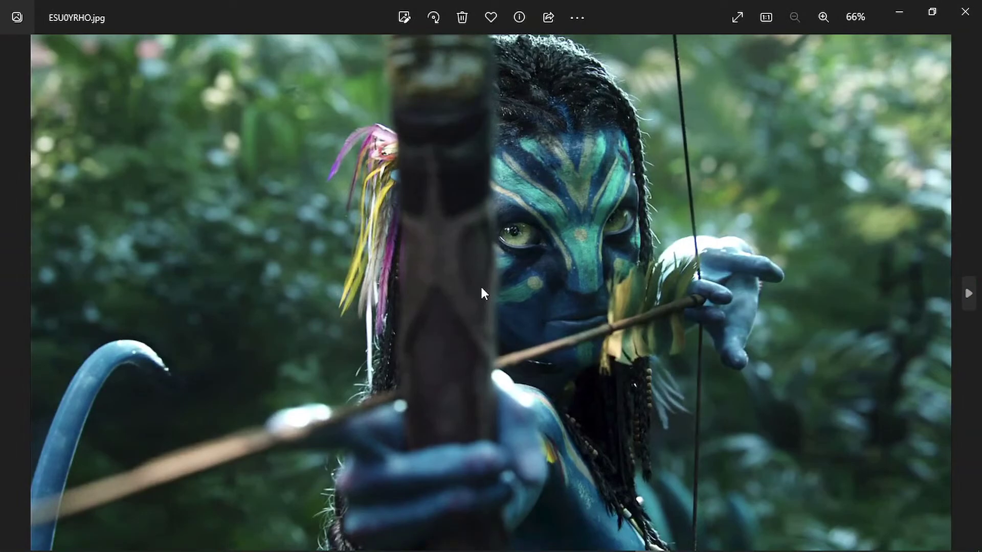
{"action": "left_click", "coordinate": [965, 11]}
{"action": "left_click", "coordinate": [873, 46]}
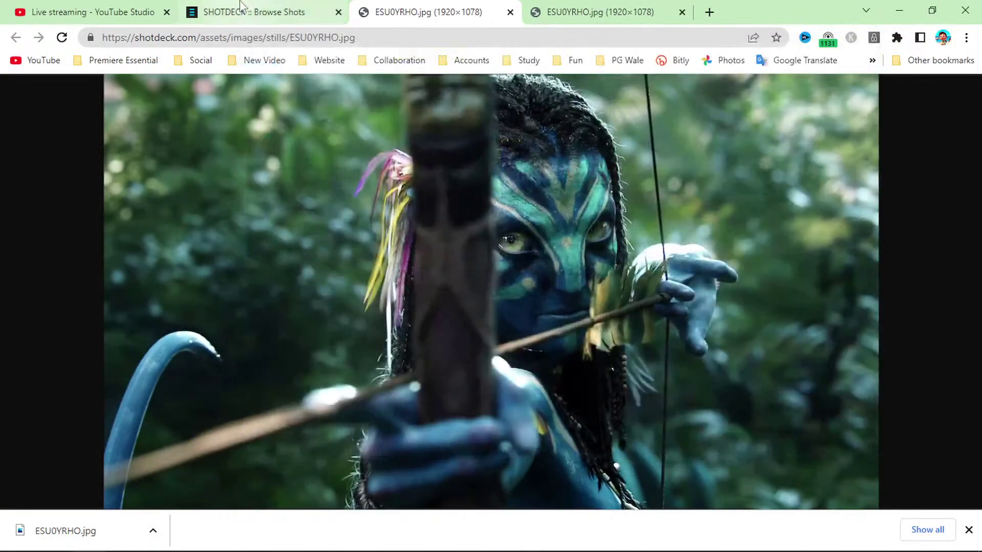
{"action": "left_click", "coordinate": [246, 12]}
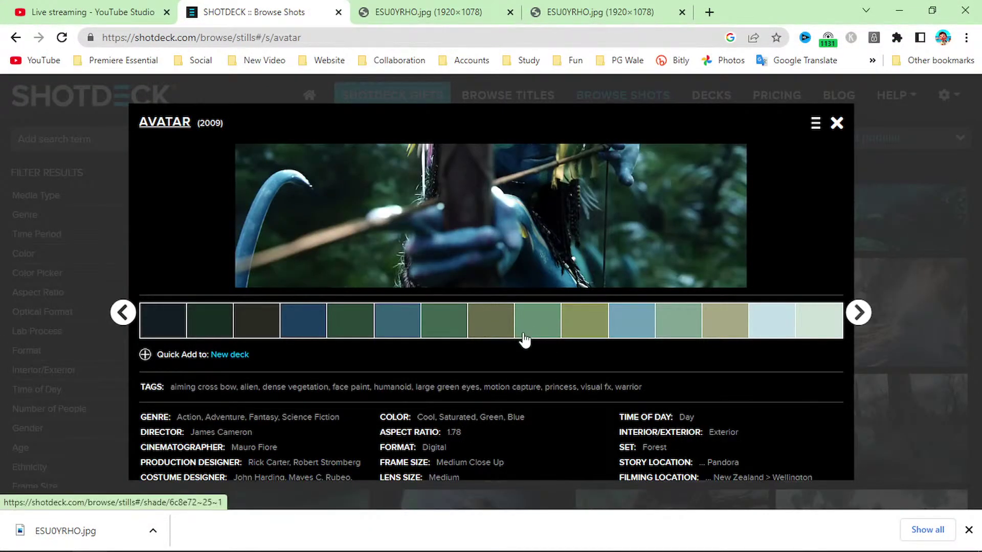
Step: Review the archer shot's details and its 'aiming cross bow' tag
{"action": "scroll", "coordinate": [517, 285], "scroll_direction": "down", "scroll_amount": 5}
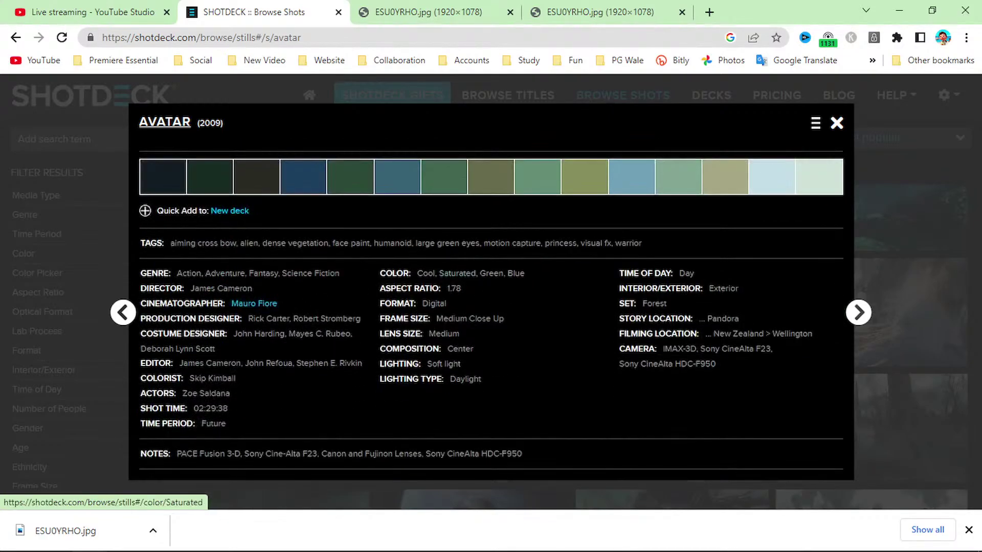
{"action": "scroll", "coordinate": [346, 291], "scroll_direction": "up", "scroll_amount": 2}
{"action": "scroll", "coordinate": [197, 285], "scroll_direction": "down", "scroll_amount": 2}
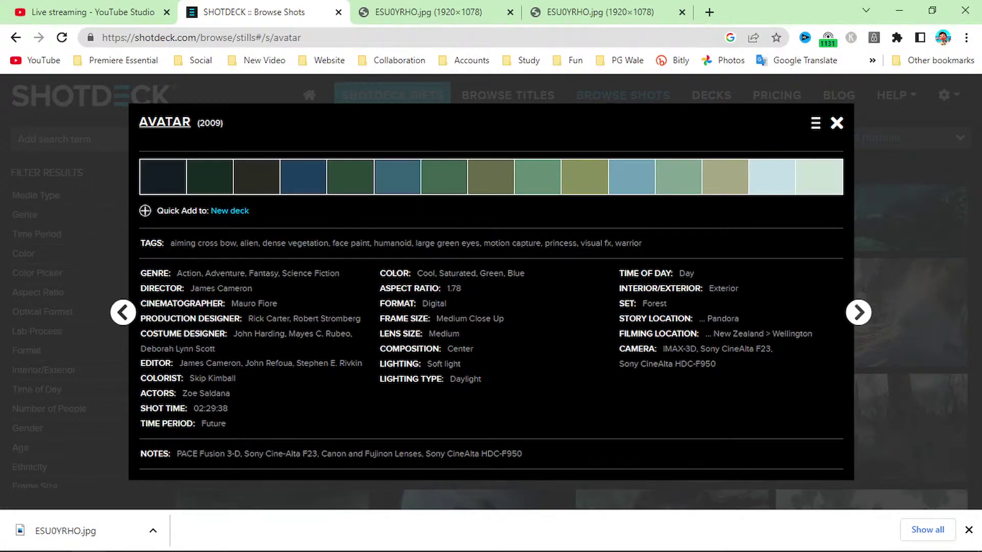
{"action": "left_click_drag", "start_coordinate": [169, 243], "coordinate": [231, 243]}
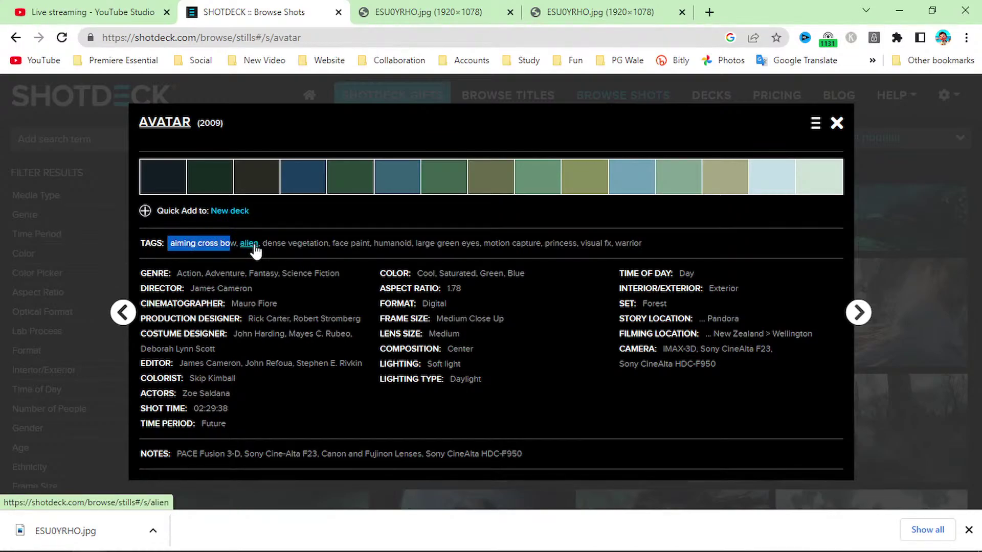
{"action": "left_click", "coordinate": [280, 251]}
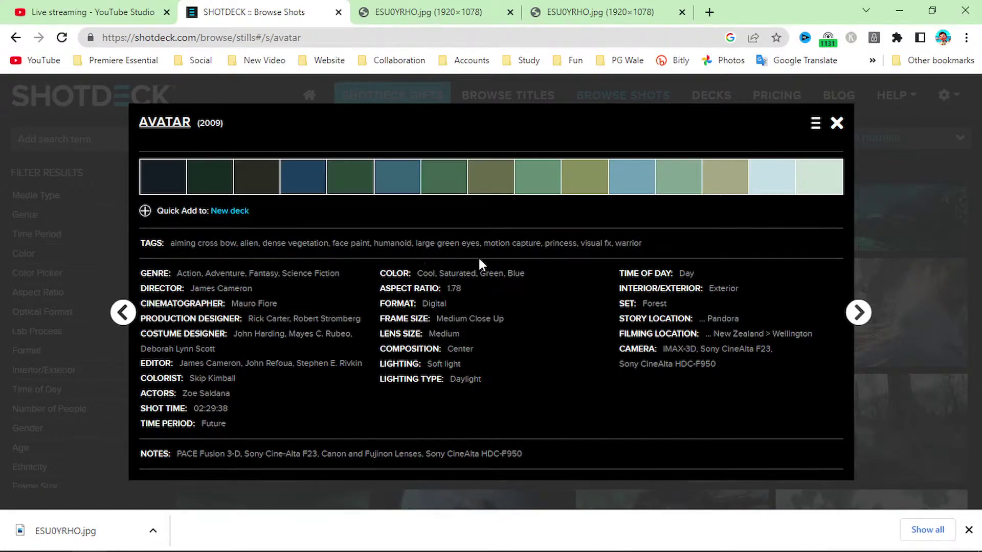
Step: Browse further down the shot viewer, open another Avatar shot, then close the viewer
{"action": "scroll", "coordinate": [515, 253], "scroll_direction": "up", "scroll_amount": 5}
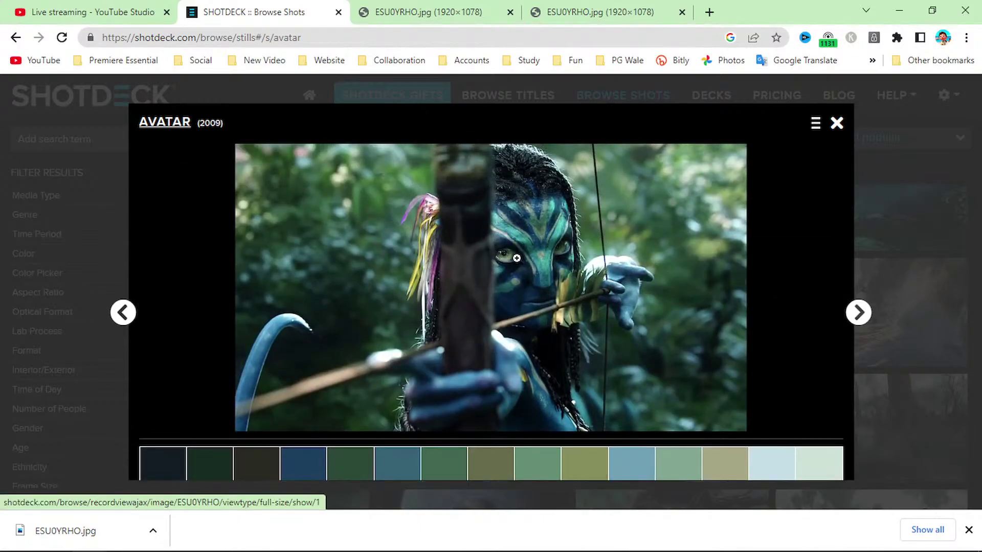
{"action": "scroll", "coordinate": [516, 258], "scroll_direction": "down", "scroll_amount": 4}
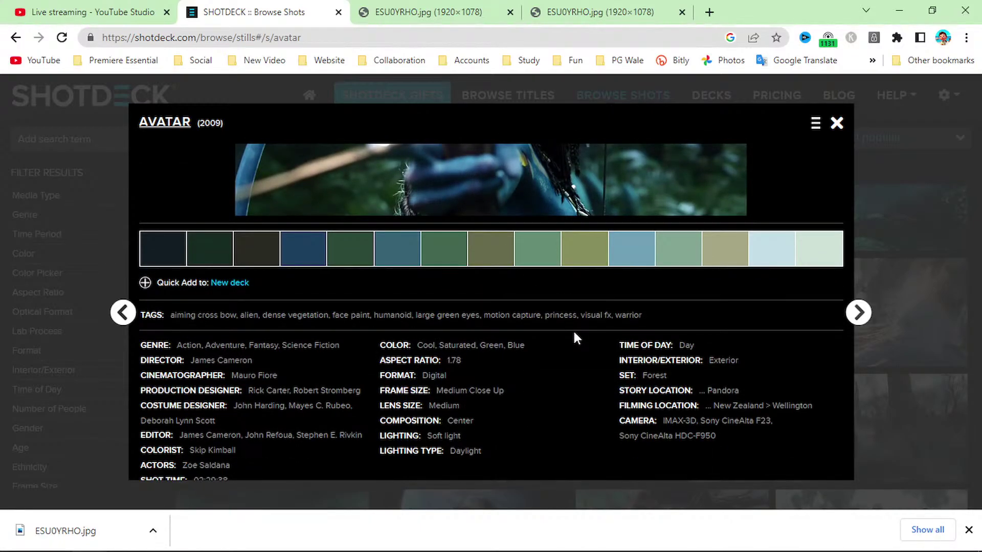
{"action": "scroll", "coordinate": [557, 351], "scroll_direction": "down", "scroll_amount": 2}
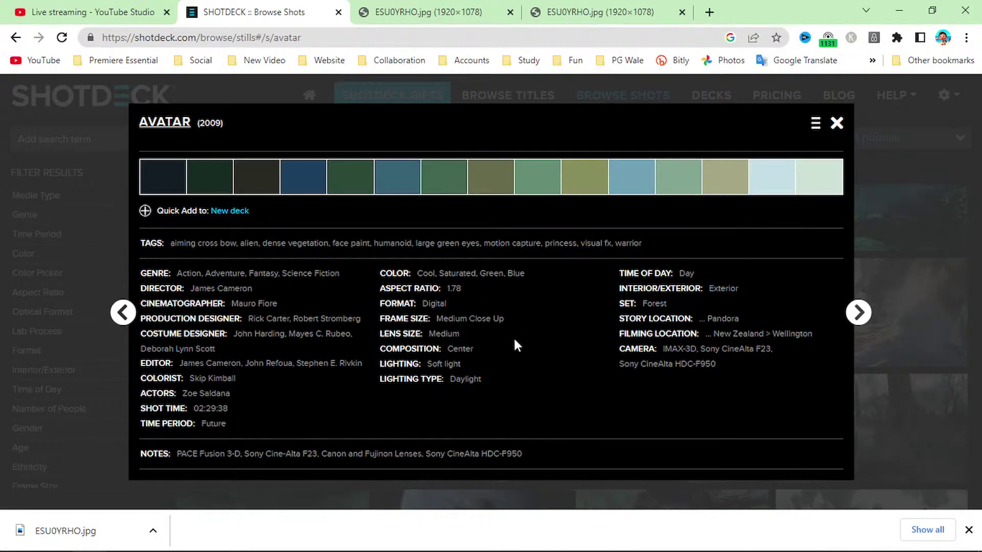
{"action": "scroll", "coordinate": [520, 343], "scroll_direction": "down", "scroll_amount": 3}
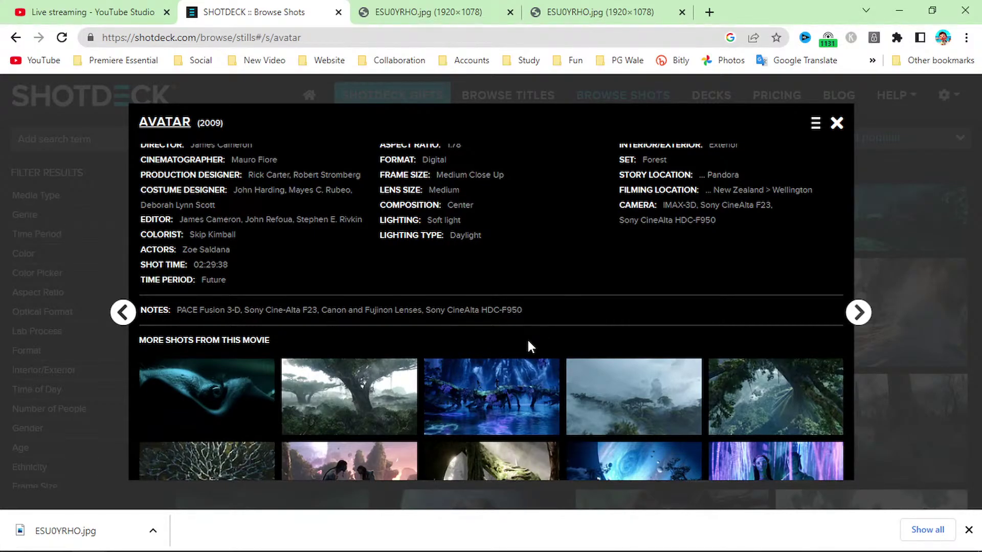
{"action": "scroll", "coordinate": [527, 341], "scroll_direction": "down", "scroll_amount": 3}
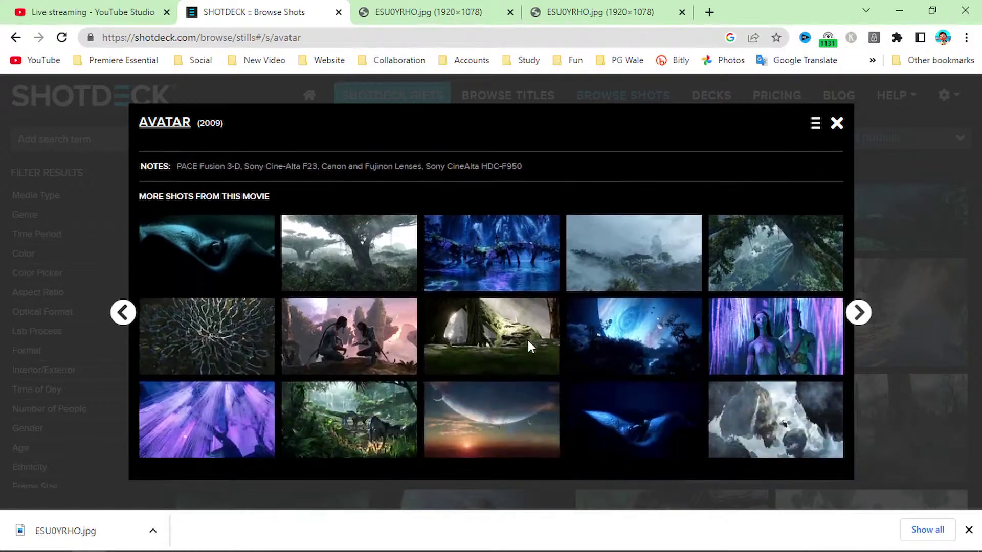
{"action": "left_click", "coordinate": [480, 340]}
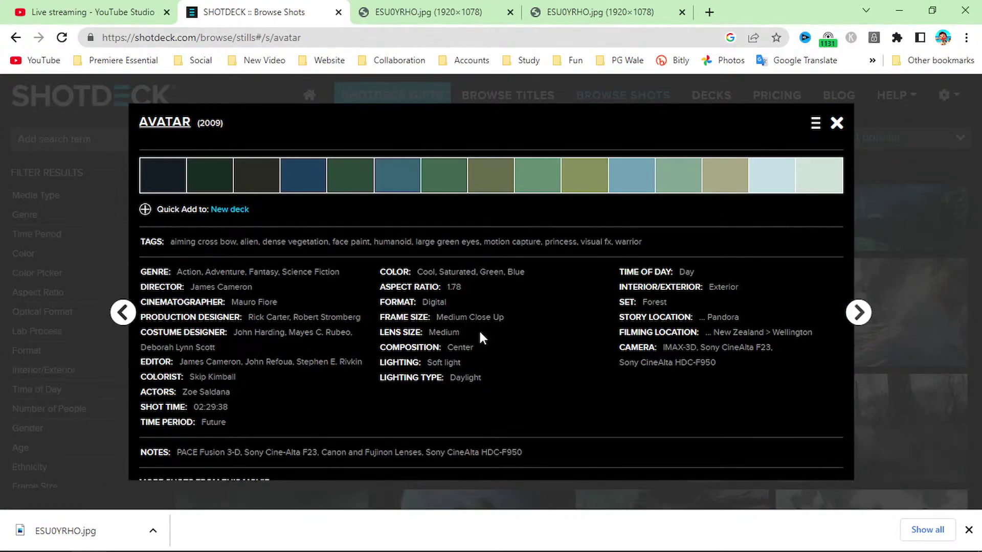
{"action": "scroll", "coordinate": [480, 335], "scroll_direction": "up", "scroll_amount": 5}
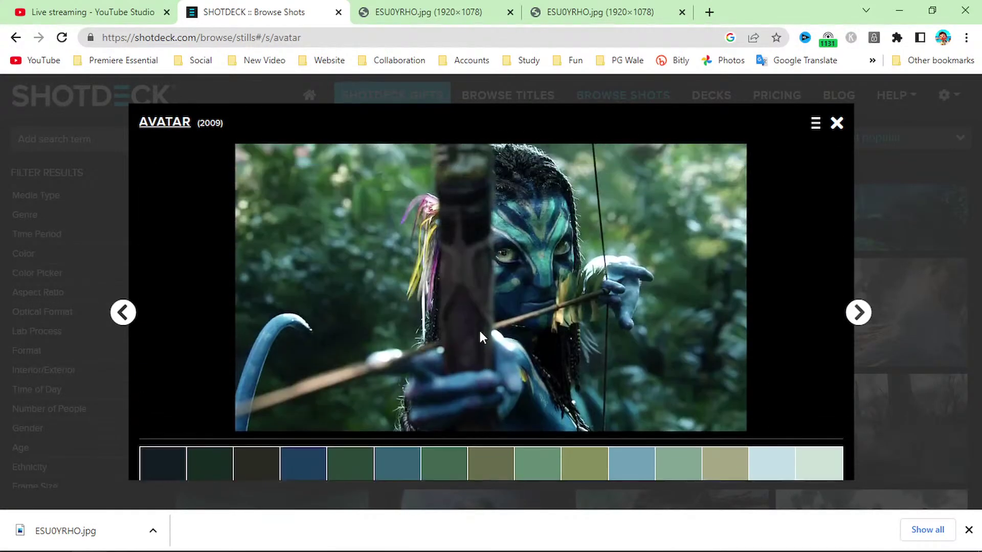
{"action": "left_click", "coordinate": [837, 122]}
Step: Filter the avatar results by Color: Warm, leaving 15 shots from 2 titles
{"action": "scroll", "coordinate": [573, 331], "scroll_direction": "down", "scroll_amount": 5}
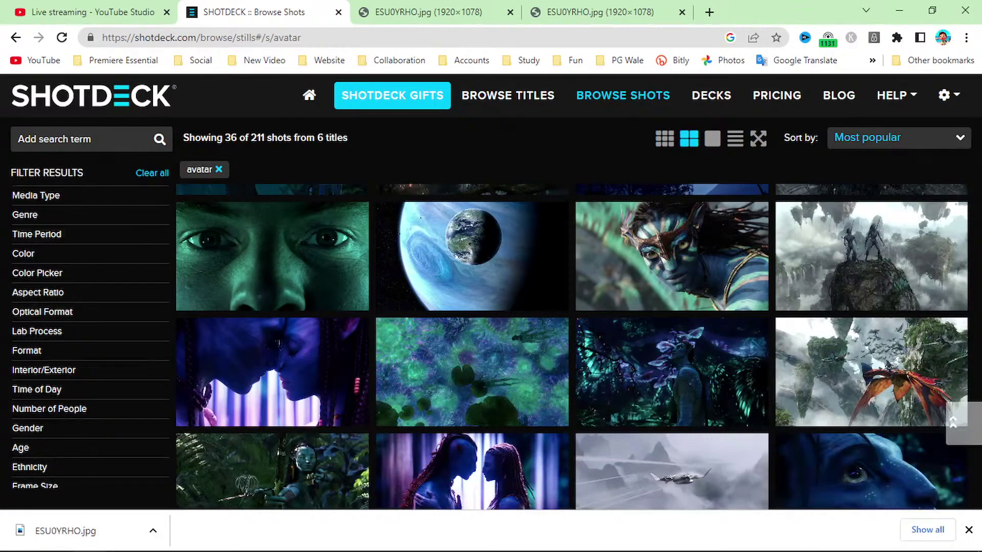
{"action": "left_click", "coordinate": [23, 254]}
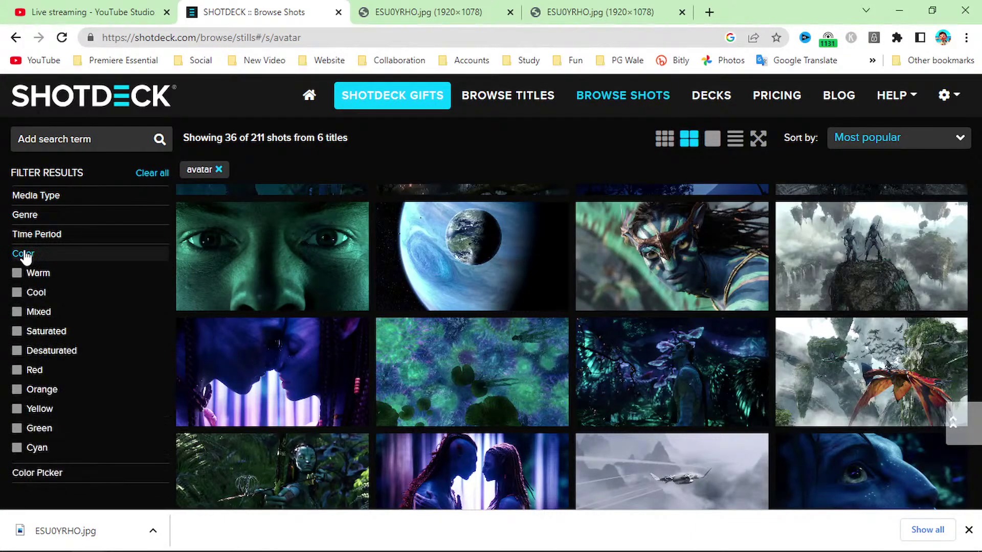
{"action": "left_click", "coordinate": [17, 273]}
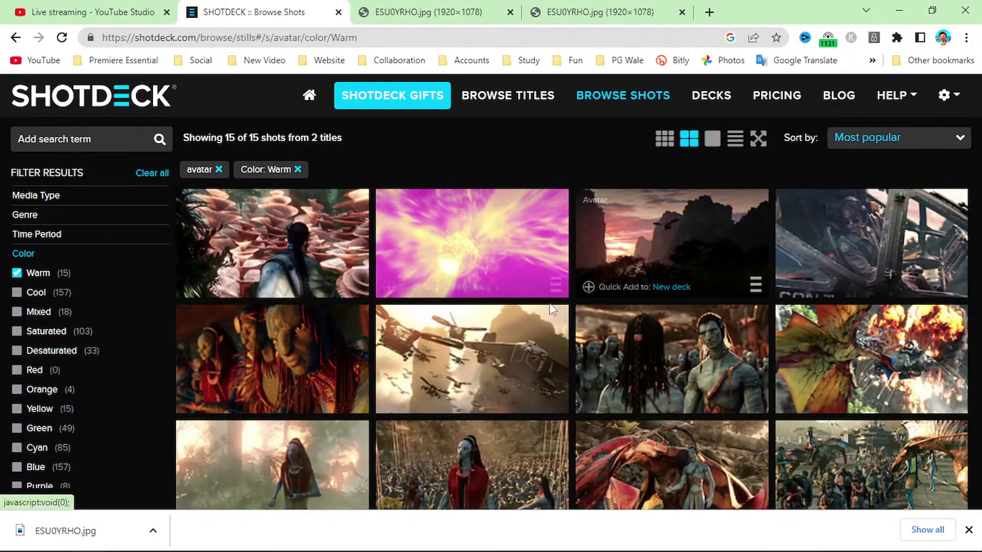
{"action": "scroll", "coordinate": [545, 325], "scroll_direction": "down", "scroll_amount": 3}
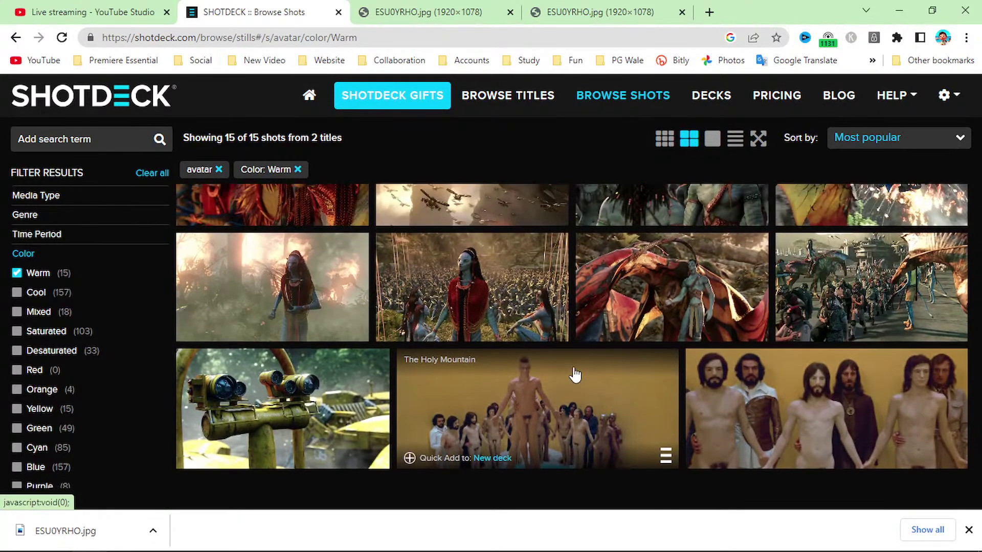
{"action": "scroll", "coordinate": [574, 369], "scroll_direction": "up", "scroll_amount": 3}
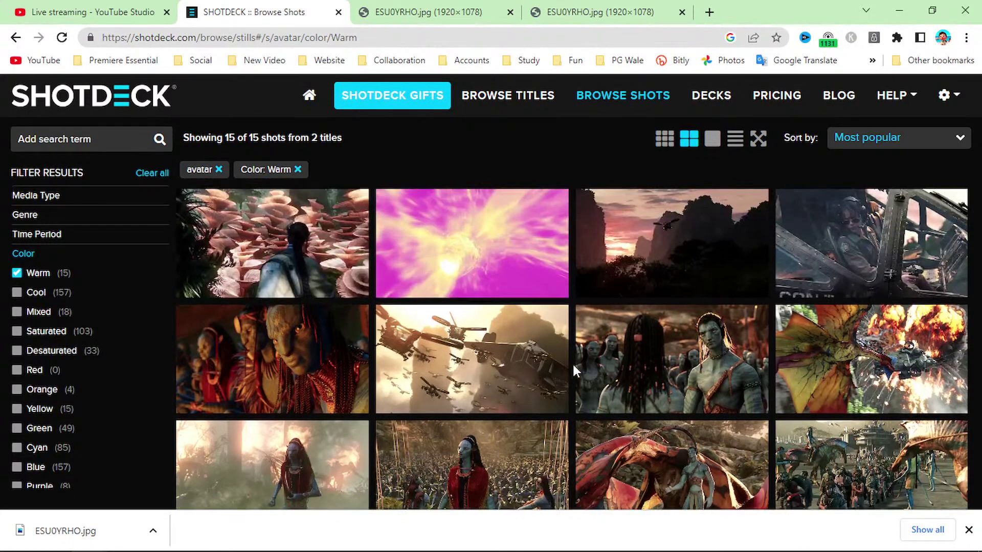
Step: Open the warm Avatar Na'vi crowd shot full-size and close both old ESU0YRHO still tabs
{"action": "left_click", "coordinate": [680, 339]}
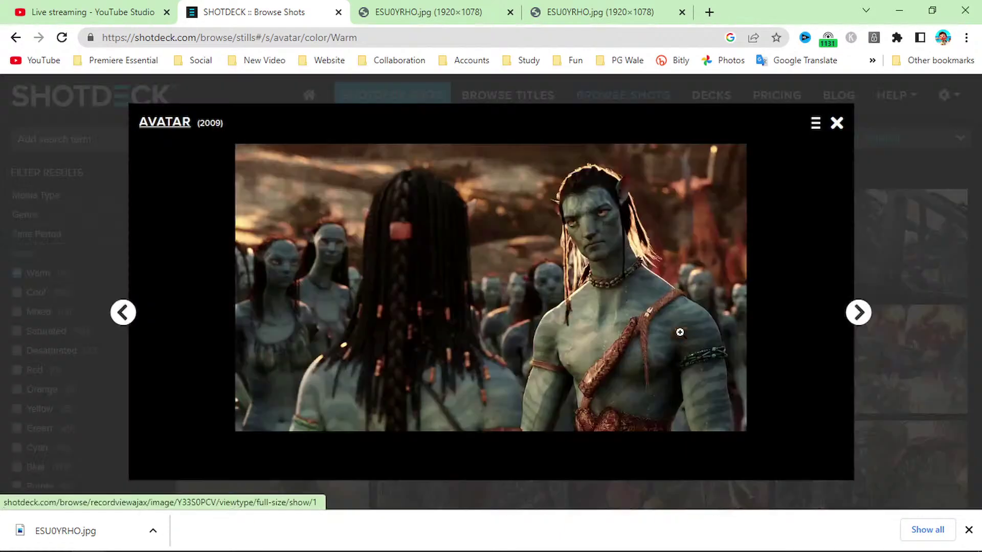
{"action": "left_click", "coordinate": [482, 251]}
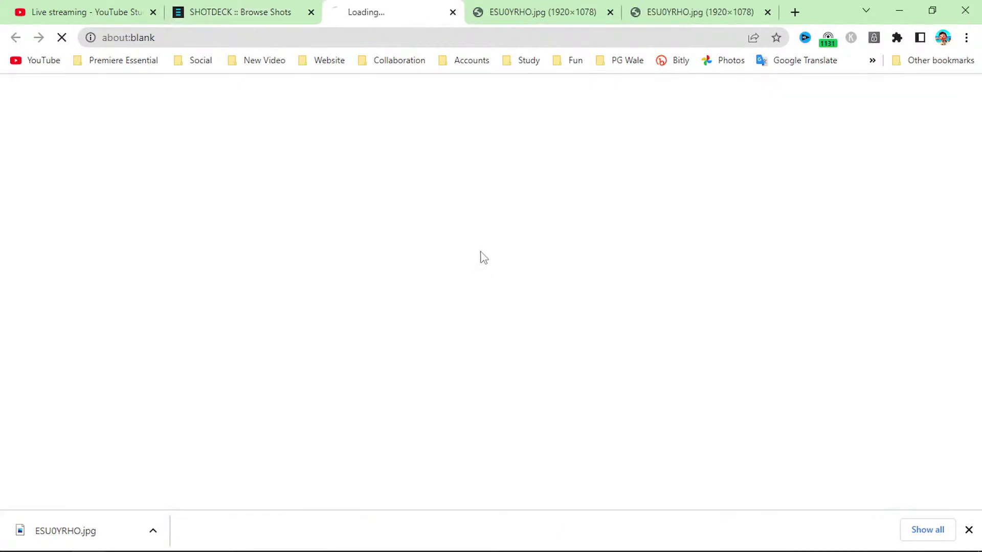
{"action": "left_click", "coordinate": [599, 13]}
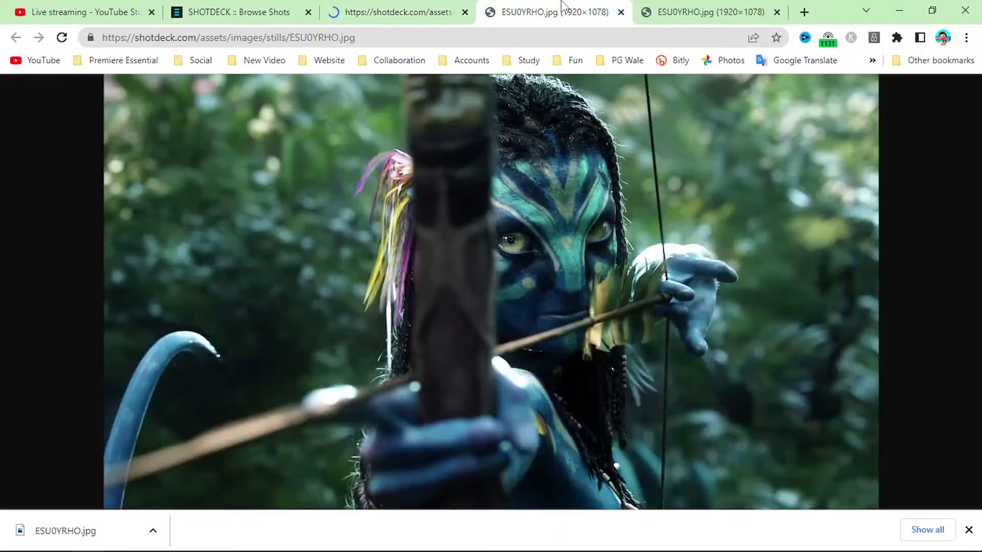
{"action": "left_click", "coordinate": [620, 12]}
{"action": "left_click", "coordinate": [621, 12]}
{"action": "left_click", "coordinate": [969, 530]}
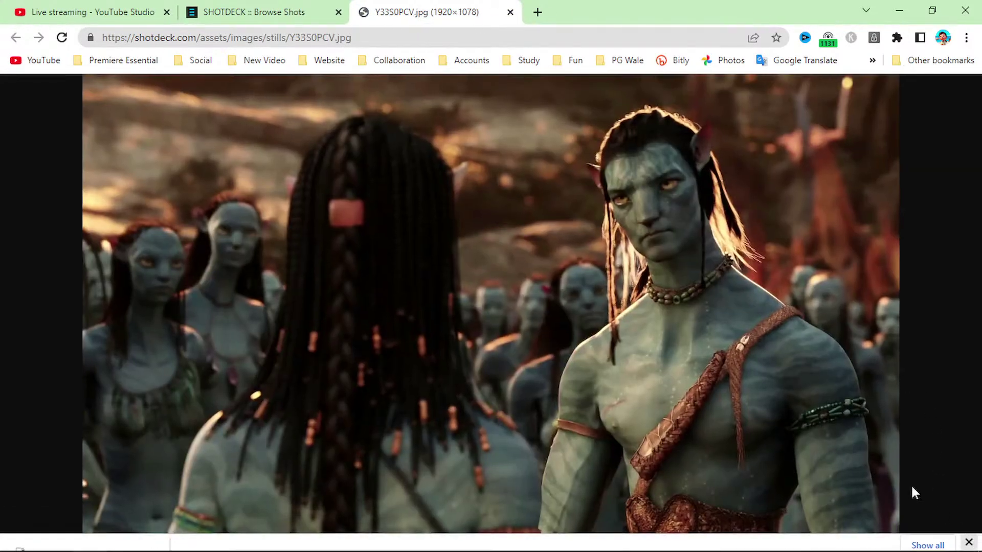
{"action": "left_click", "coordinate": [246, 12]}
{"action": "scroll", "coordinate": [569, 355], "scroll_direction": "down", "scroll_amount": 4}
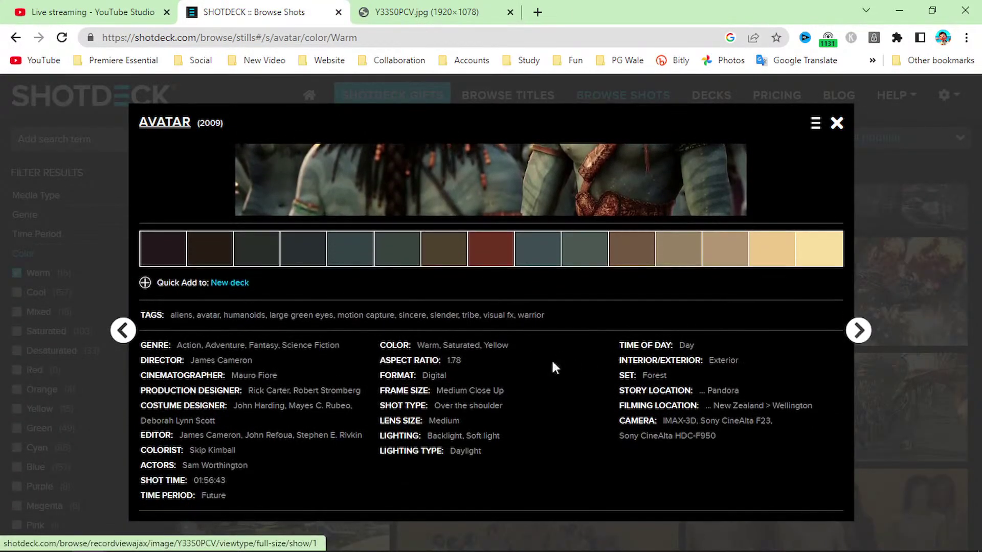
{"action": "scroll", "coordinate": [562, 370], "scroll_direction": "down", "scroll_amount": 3}
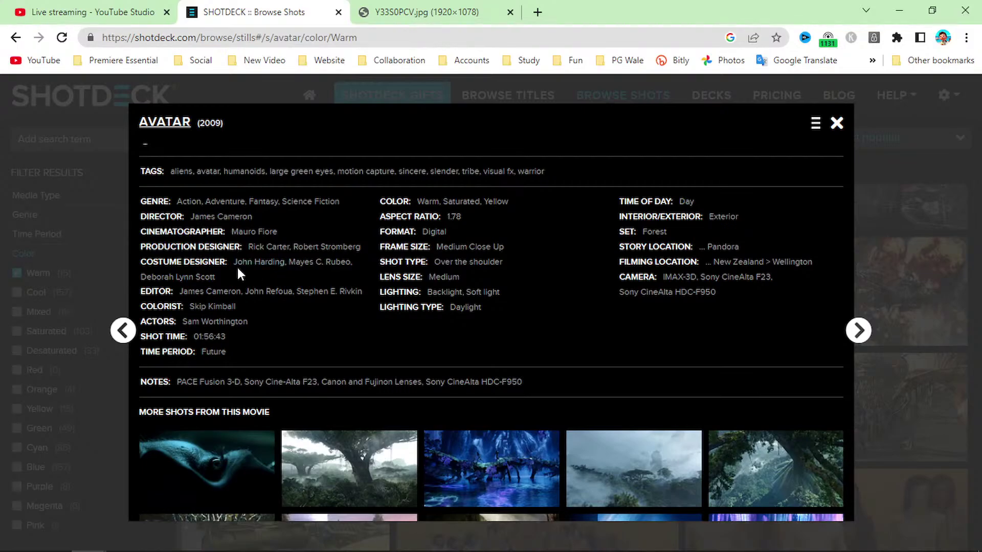
{"action": "scroll", "coordinate": [379, 367], "scroll_direction": "up", "scroll_amount": 7}
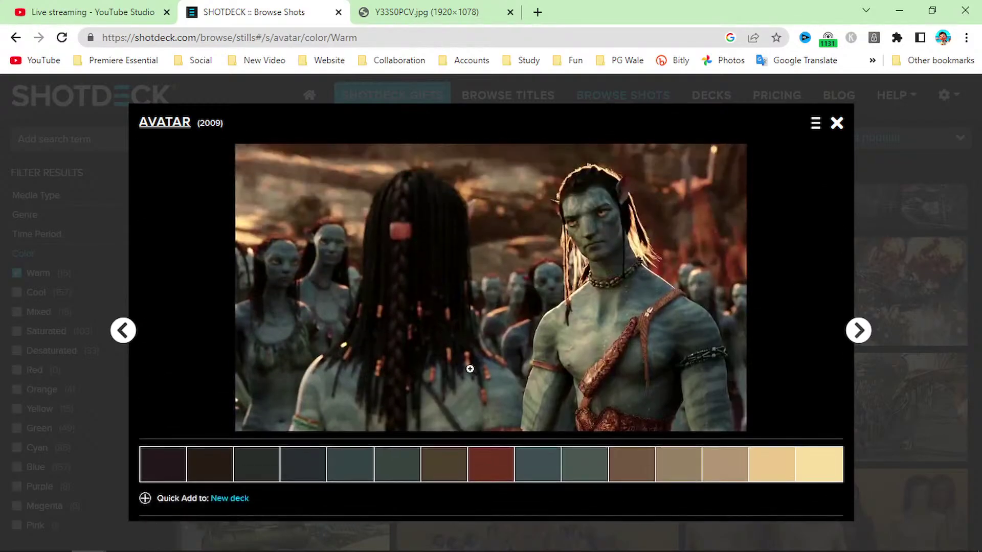
{"action": "left_click", "coordinate": [836, 123]}
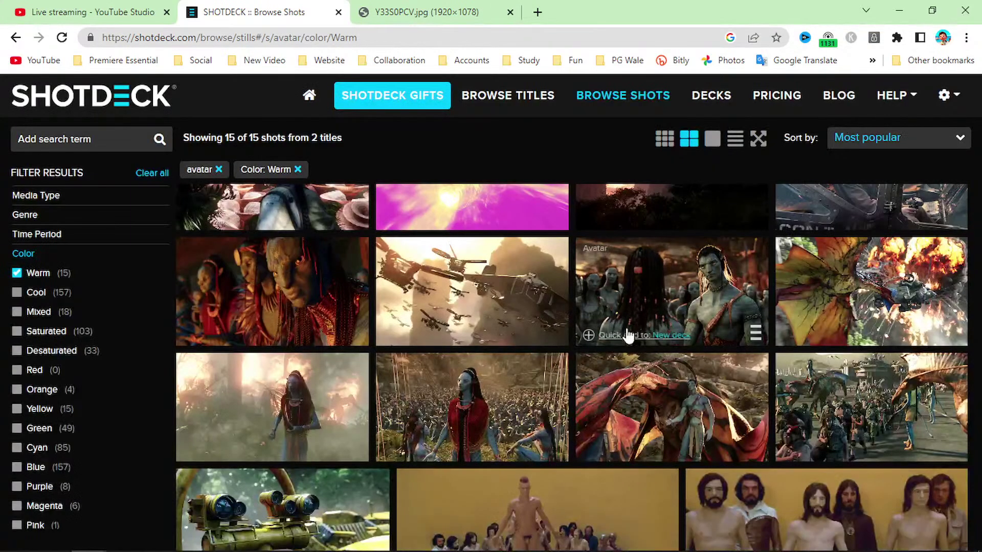
{"action": "scroll", "coordinate": [648, 336], "scroll_direction": "up", "scroll_amount": 2}
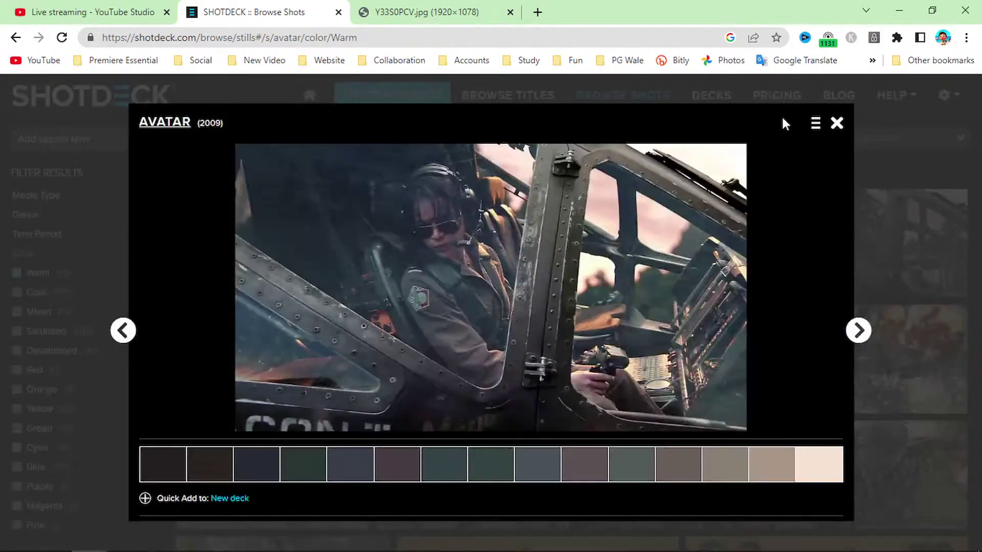
{"action": "left_click", "coordinate": [834, 123]}
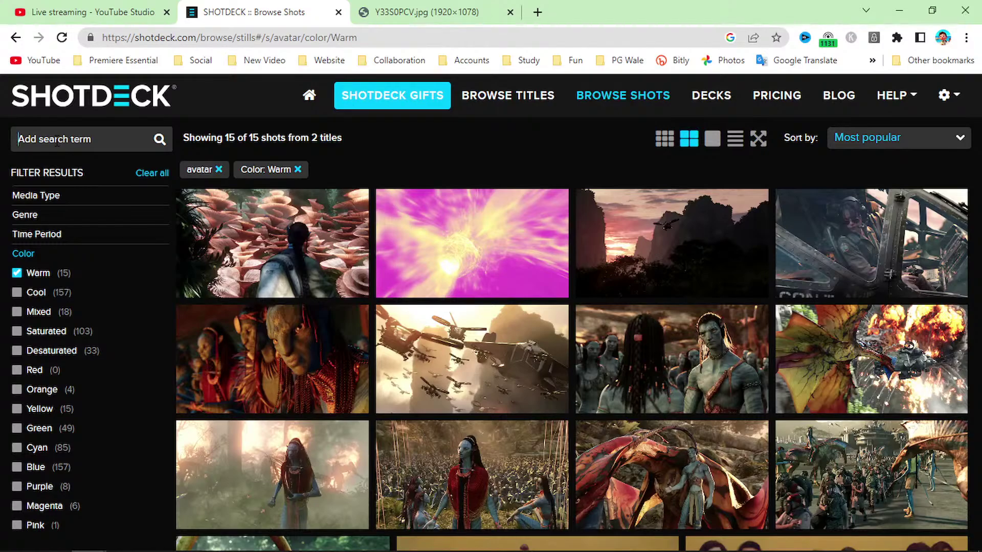
Step: Return to the ShotDeck home page and search 'avenger', giving 1,083 shots from 10 titles
{"action": "left_click", "coordinate": [29, 100]}
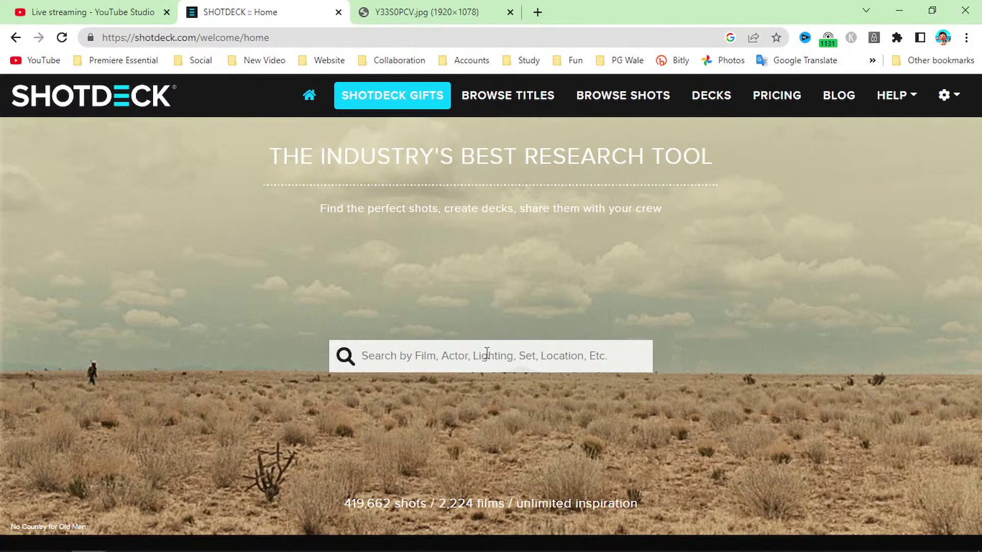
{"action": "type", "text": "avenge"}
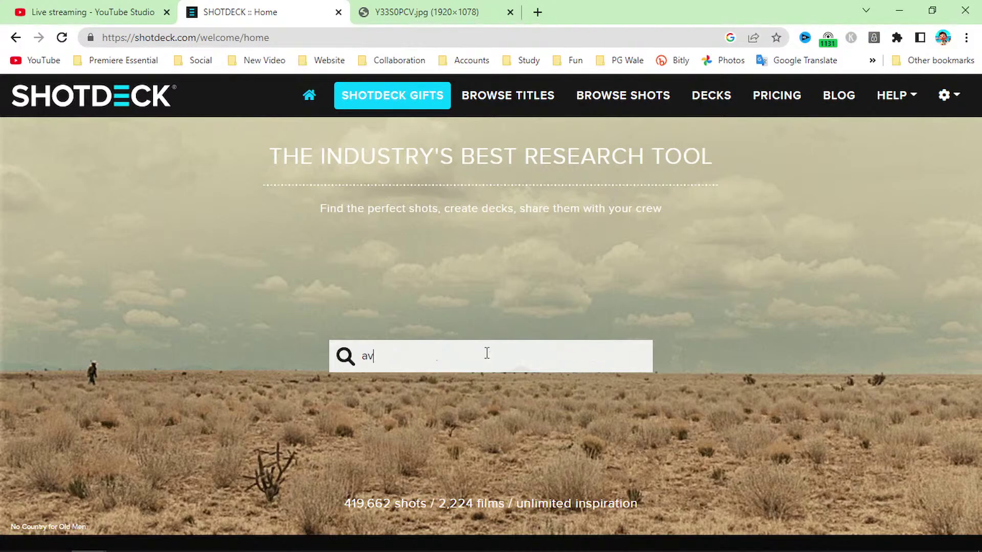
{"action": "type", "text": "r"}
{"action": "key", "text": "Return"}
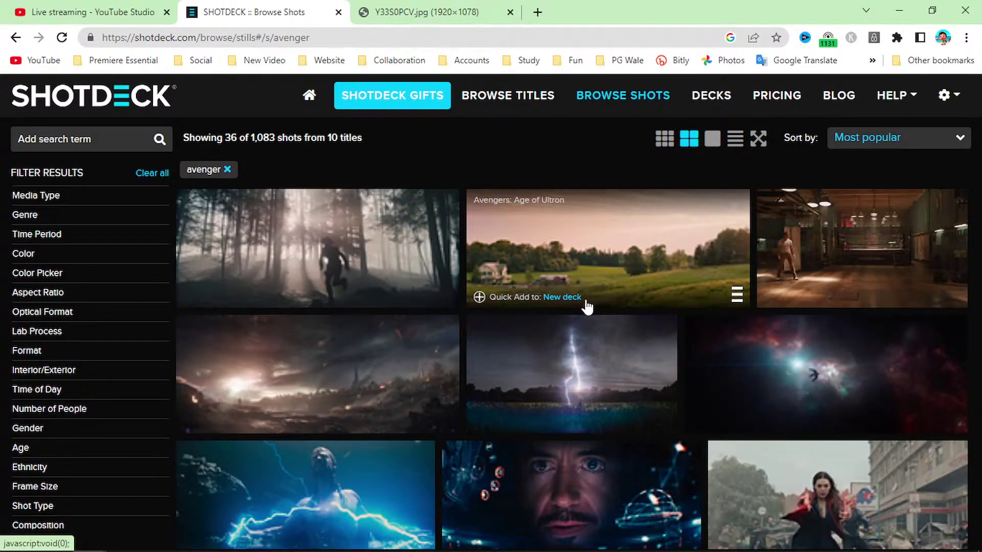
Step: Open the Age of Ultron hologram-helmet close-up, review its metadata, and list its actor's 563 shots
{"action": "scroll", "coordinate": [575, 316], "scroll_direction": "down", "scroll_amount": 4}
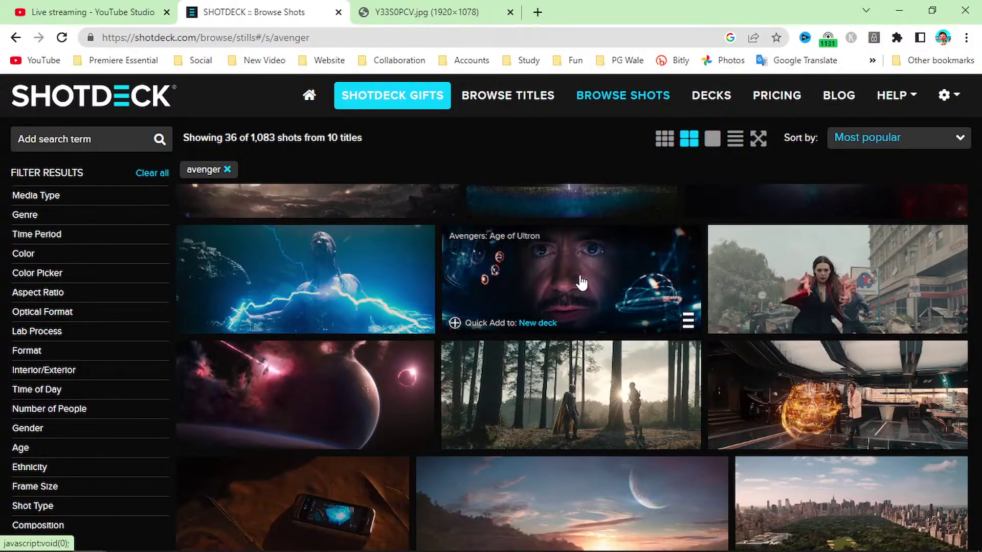
{"action": "left_click", "coordinate": [563, 279]}
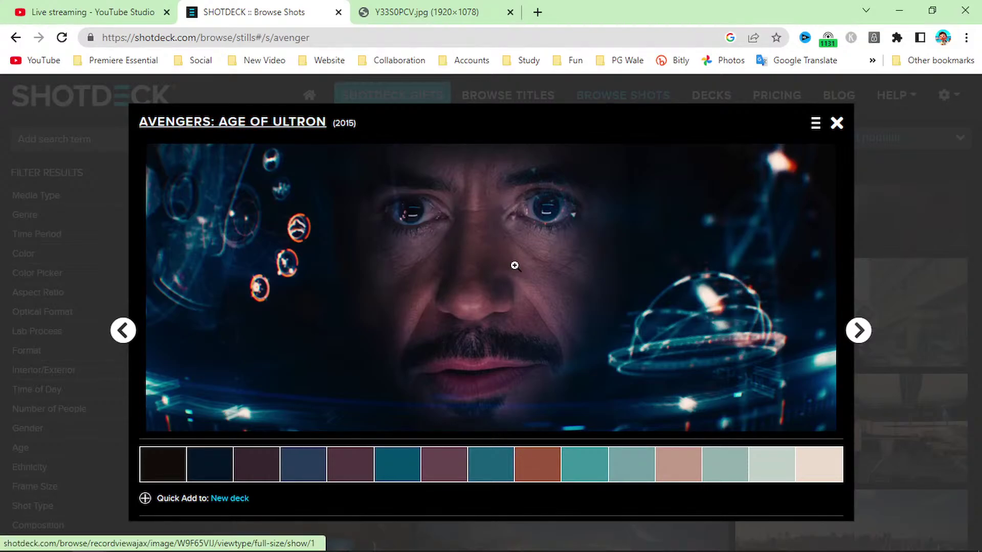
{"action": "scroll", "coordinate": [514, 266], "scroll_direction": "down", "scroll_amount": 5}
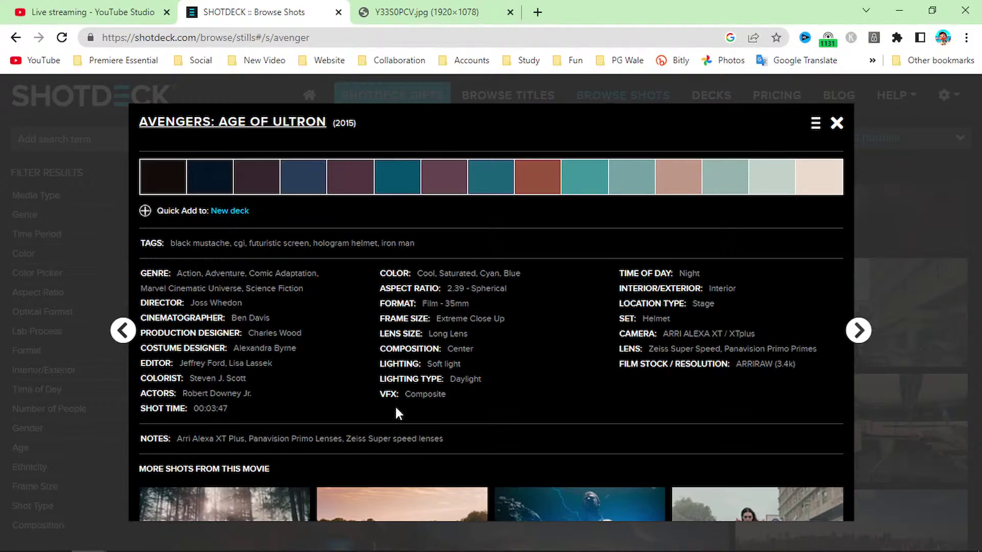
{"action": "left_click", "coordinate": [205, 394]}
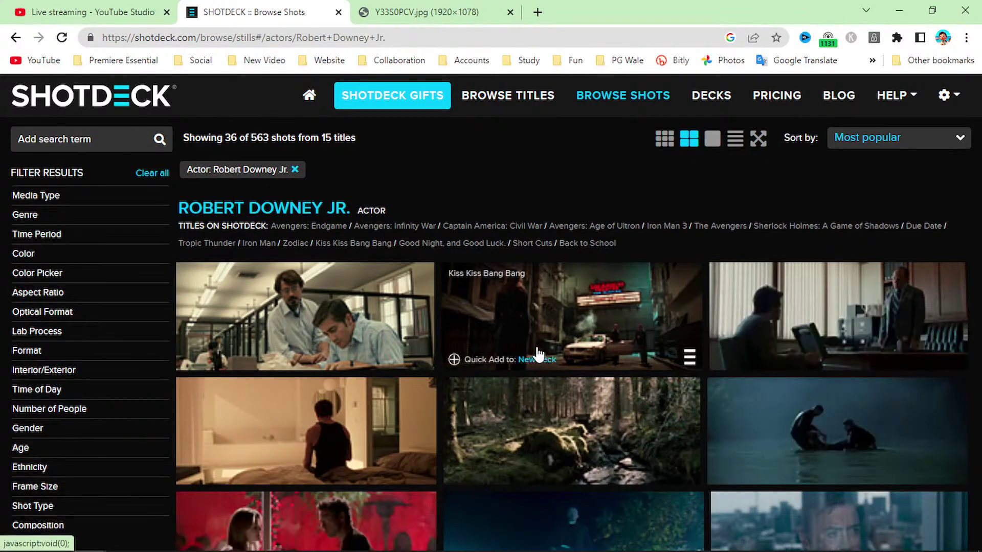
Step: Scroll the Robert Downey Jr. results and open The Avengers Iron Man energy-sphere still
{"action": "scroll", "coordinate": [538, 353], "scroll_direction": "down", "scroll_amount": 5}
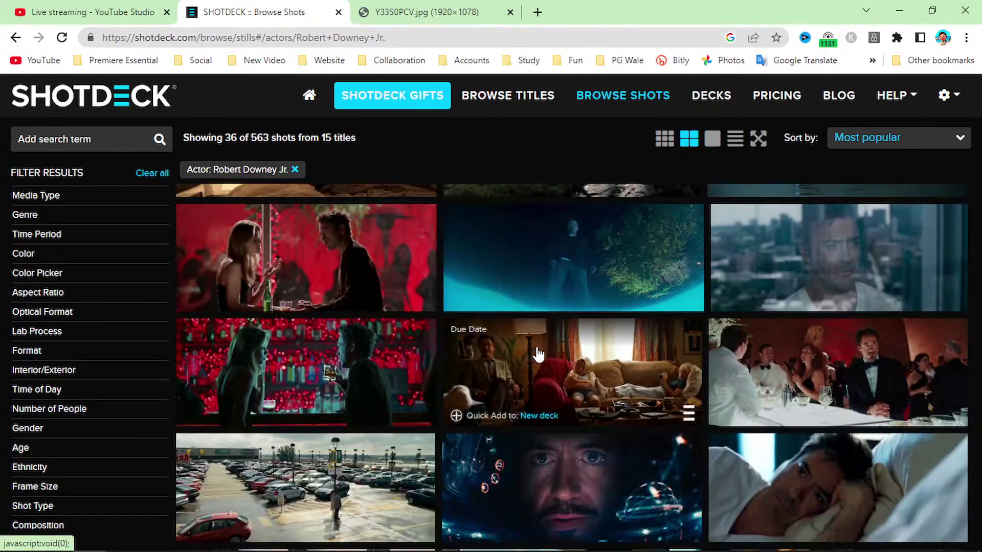
{"action": "scroll", "coordinate": [538, 353], "scroll_direction": "down", "scroll_amount": 2}
{"action": "scroll", "coordinate": [539, 353], "scroll_direction": "down", "scroll_amount": 2}
{"action": "scroll", "coordinate": [539, 353], "scroll_direction": "down", "scroll_amount": 5}
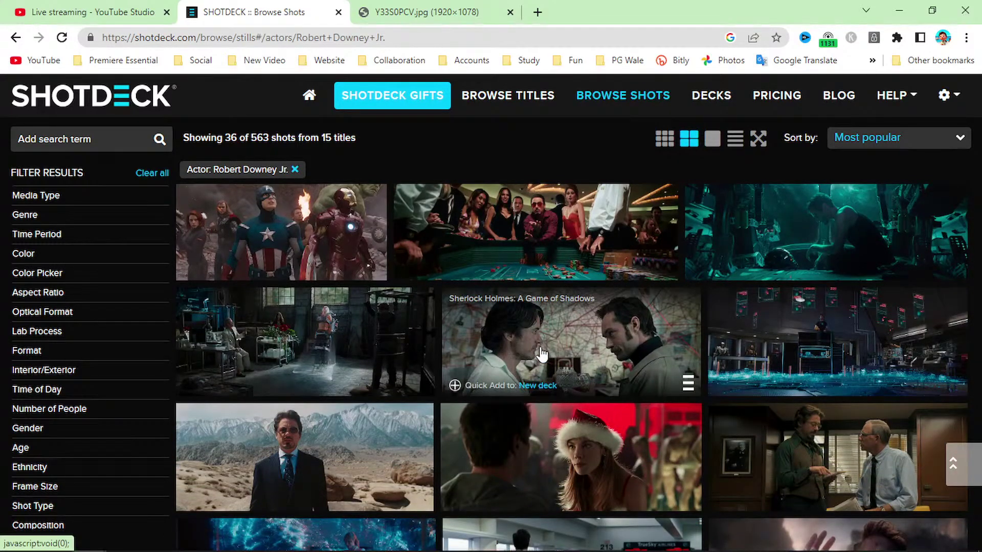
{"action": "scroll", "coordinate": [541, 353], "scroll_direction": "down", "scroll_amount": 4}
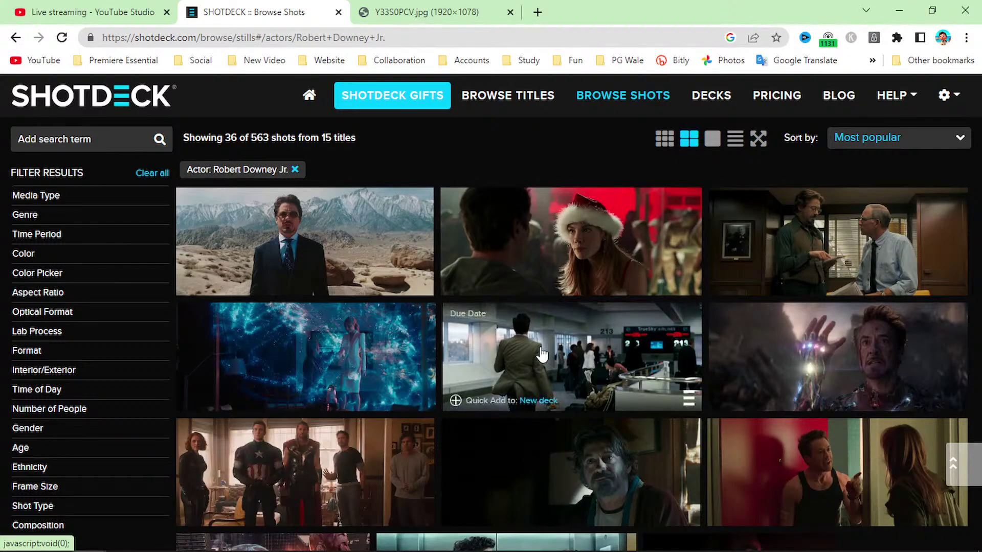
{"action": "scroll", "coordinate": [541, 353], "scroll_direction": "down", "scroll_amount": 4}
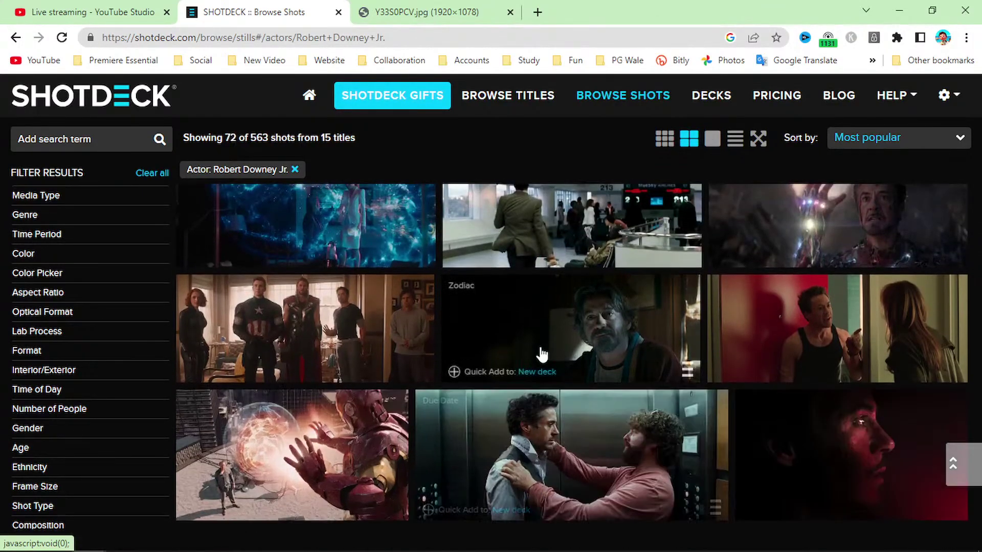
{"action": "scroll", "coordinate": [541, 353], "scroll_direction": "down", "scroll_amount": 4}
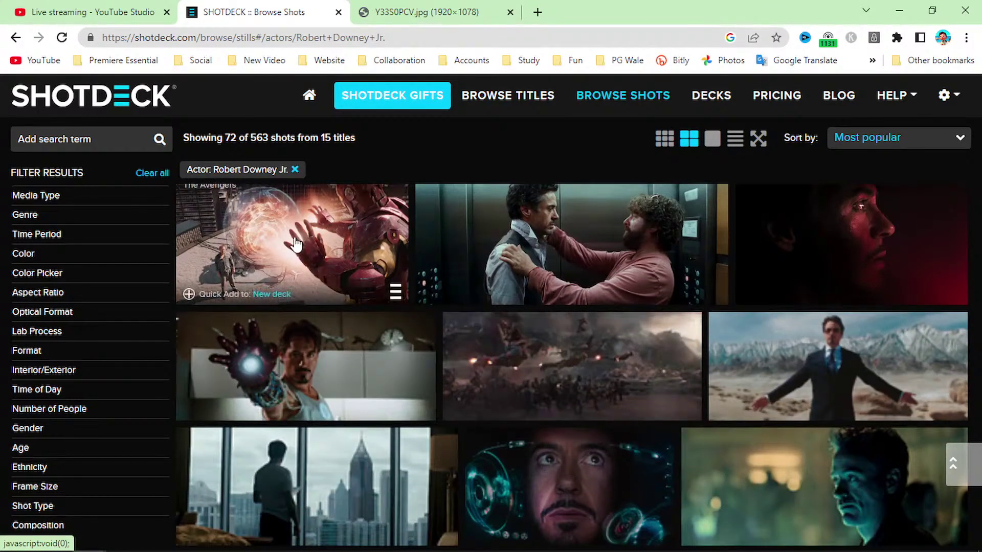
{"action": "left_click", "coordinate": [296, 244]}
Step: Open the Avengers still full-size as NHC9ZTJ2.jpg in a new tab and review its shot metadata
{"action": "left_click", "coordinate": [482, 278]}
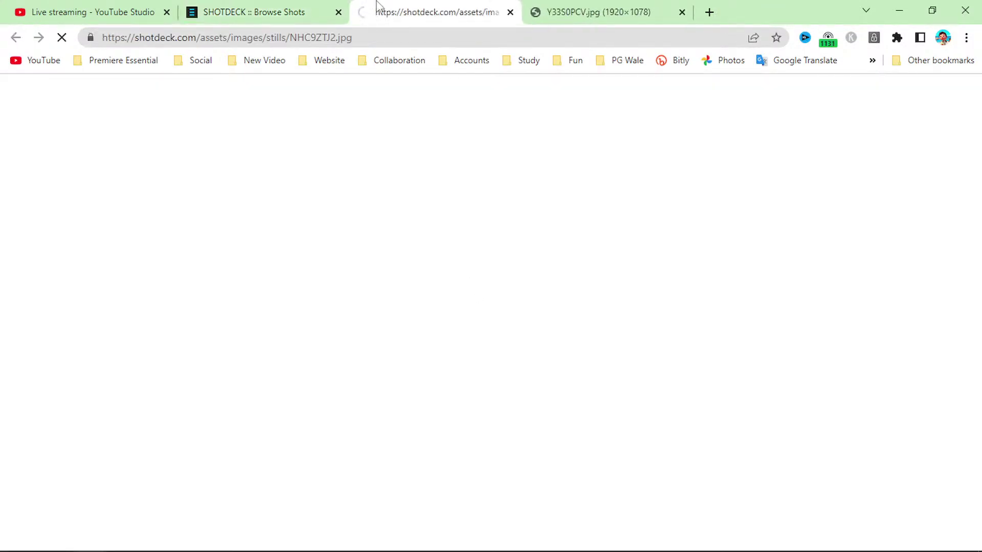
{"action": "left_click", "coordinate": [286, 12]}
{"action": "scroll", "coordinate": [375, 342], "scroll_direction": "down", "scroll_amount": 5}
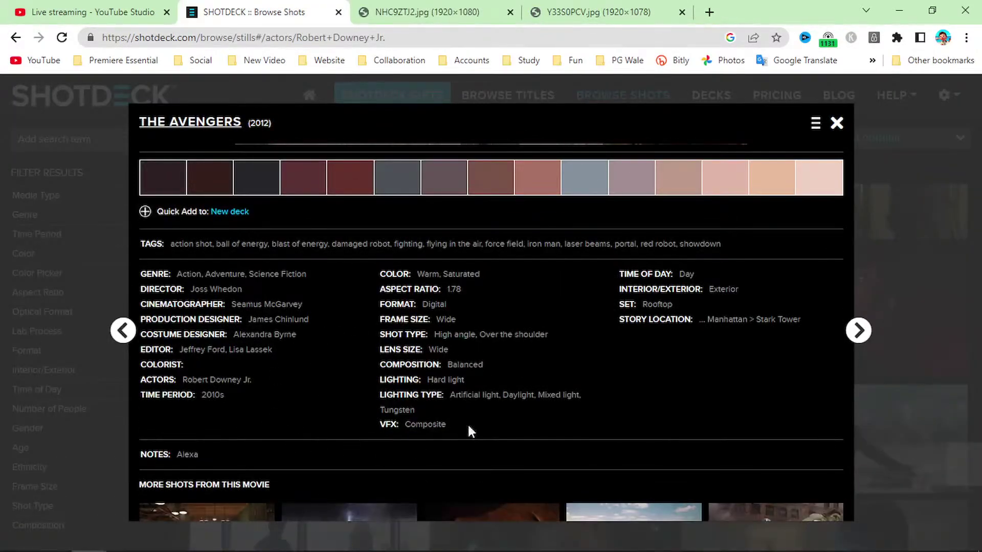
{"action": "scroll", "coordinate": [465, 410], "scroll_direction": "down", "scroll_amount": 5}
{"action": "scroll", "coordinate": [491, 402], "scroll_direction": "up", "scroll_amount": 8}
{"action": "scroll", "coordinate": [493, 403], "scroll_direction": "up", "scroll_amount": 1}
{"action": "scroll", "coordinate": [504, 388], "scroll_direction": "up", "scroll_amount": 2}
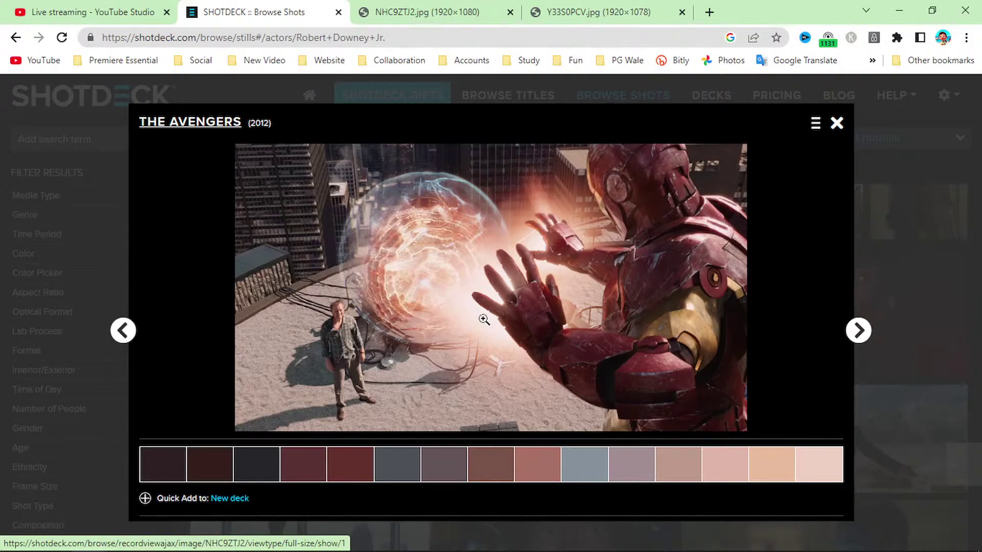
Step: Recheck the full-size image tab, then close the Avengers shot details back to the results
{"action": "left_click", "coordinate": [450, 14]}
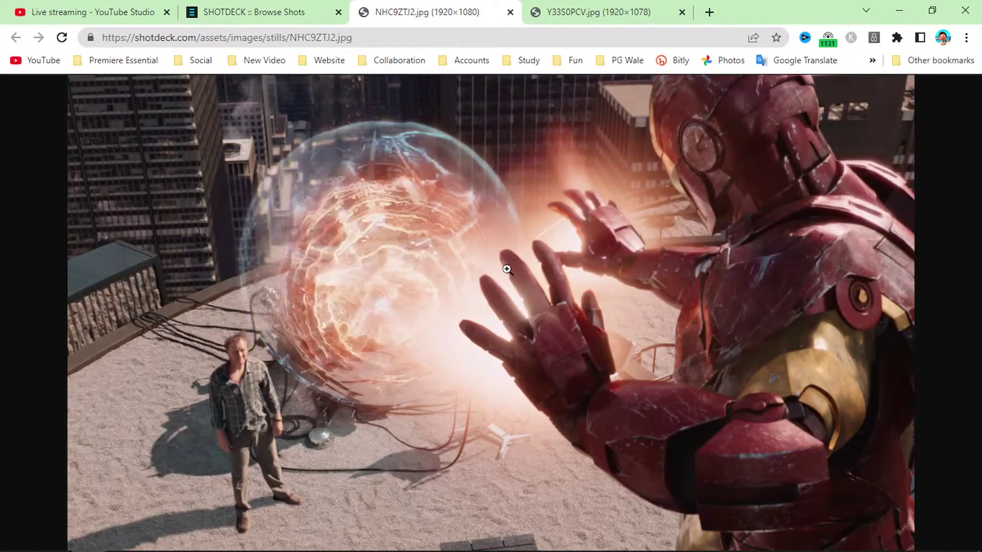
{"action": "left_click", "coordinate": [245, 13]}
{"action": "left_click", "coordinate": [838, 123]}
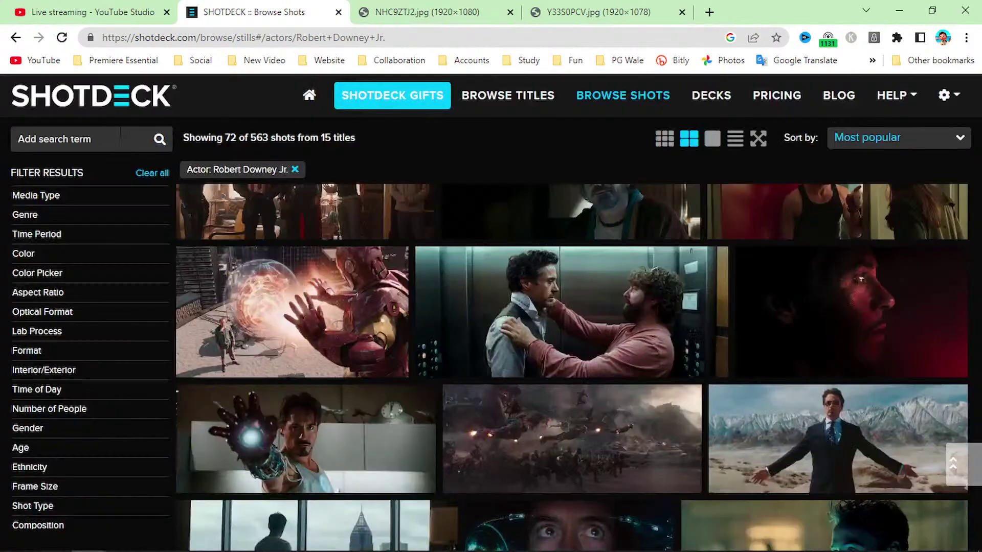
{"action": "left_click", "coordinate": [97, 136]}
Step: Search 'vfx' and remove the Robert Downey Jr. actor filter
{"action": "type", "text": "vfx"}
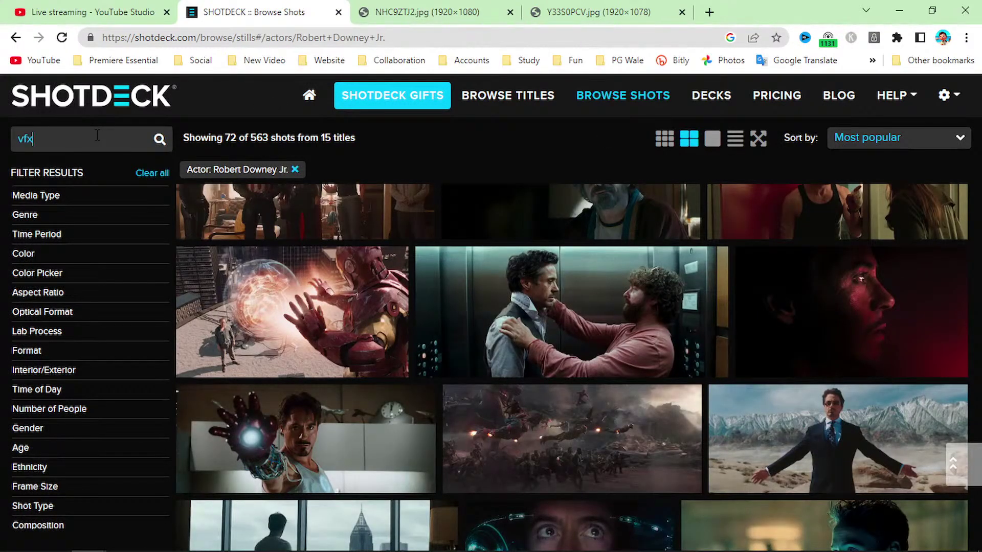
{"action": "key", "text": "Return"}
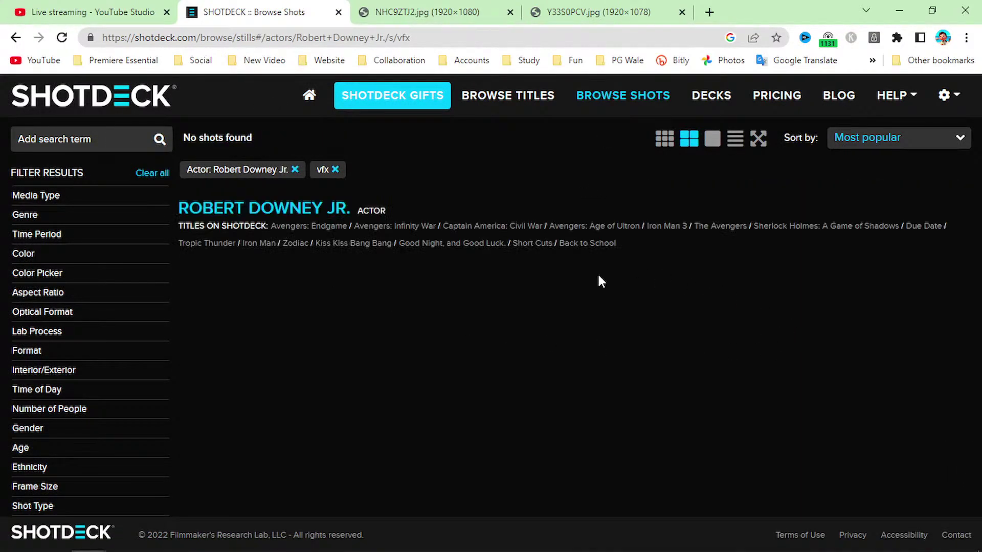
{"action": "left_click", "coordinate": [295, 169]}
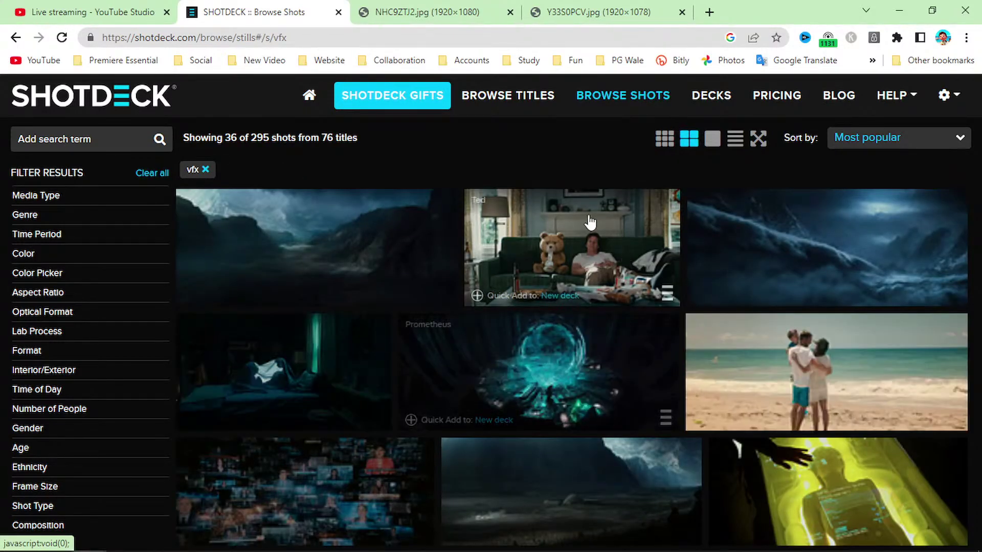
Step: Add 'matrix' as a second search term, narrowing results to 6 shots from The Matrix
{"action": "scroll", "coordinate": [569, 377], "scroll_direction": "down", "scroll_amount": 3}
{"action": "scroll", "coordinate": [569, 377], "scroll_direction": "down", "scroll_amount": 6}
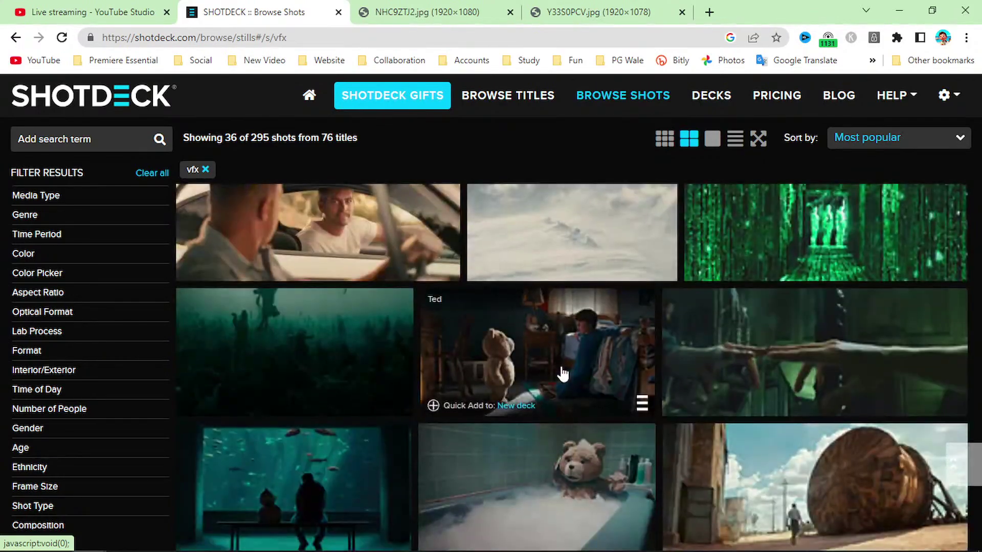
{"action": "left_click", "coordinate": [73, 140]}
{"action": "type", "text": "matrix"}
{"action": "key", "text": "Return"}
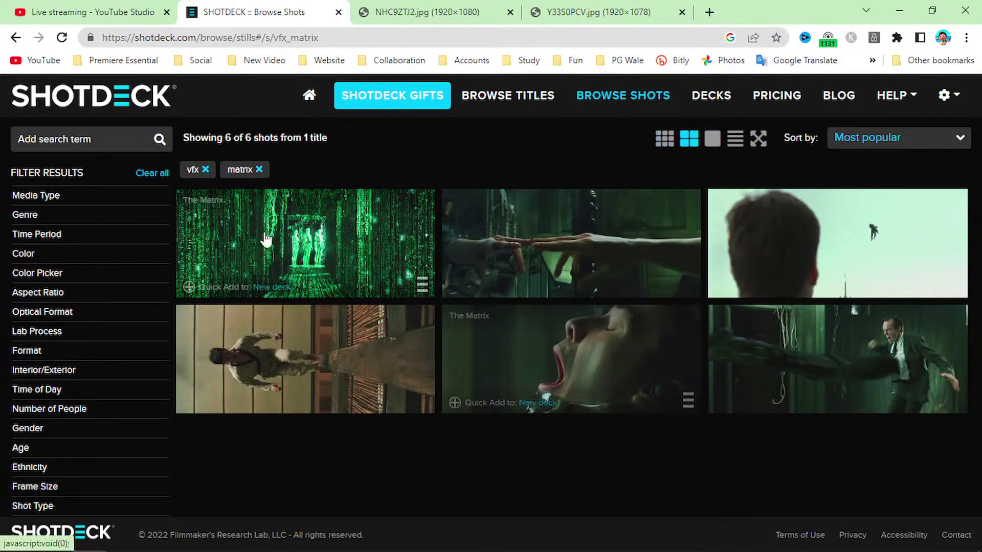
Step: Remove the vfx tag to list all 1,178 matrix shots and scroll until 108 are loaded
{"action": "left_click", "coordinate": [205, 169]}
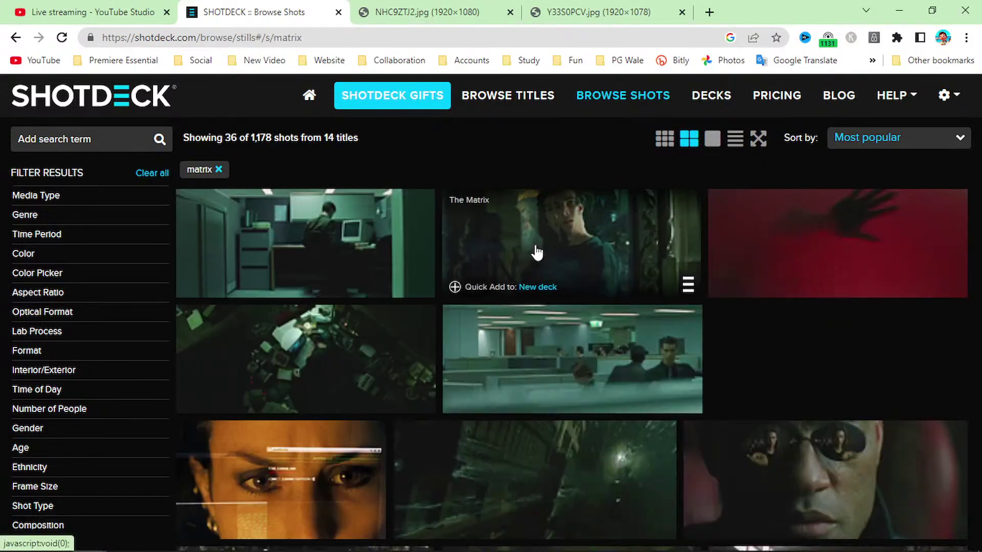
{"action": "scroll", "coordinate": [561, 366], "scroll_direction": "down", "scroll_amount": 5}
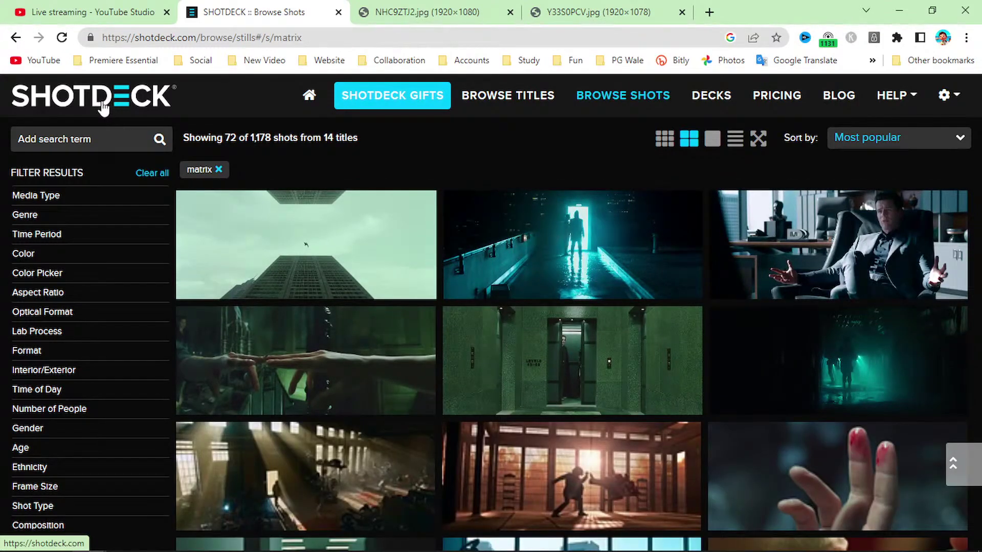
{"action": "scroll", "coordinate": [506, 286], "scroll_direction": "down", "scroll_amount": 10}
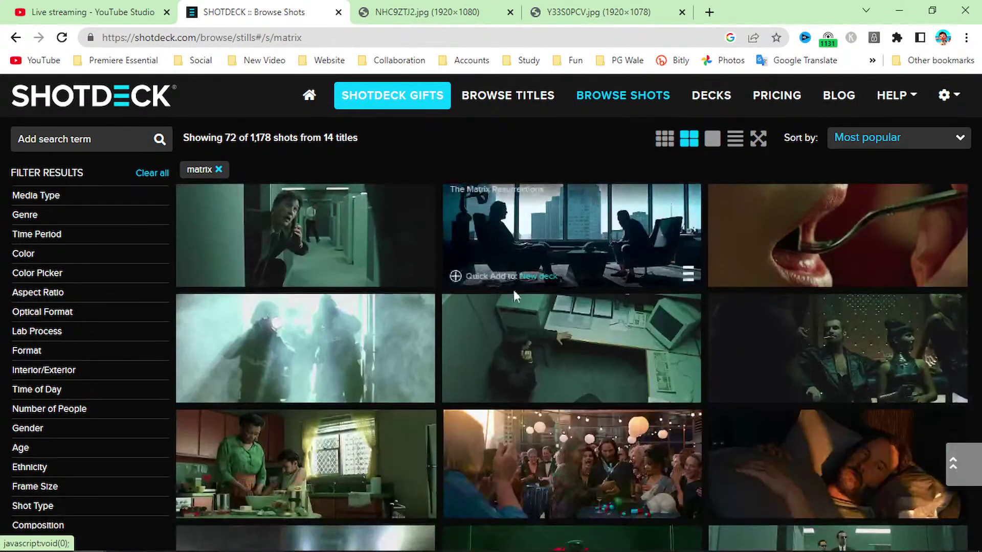
{"action": "scroll", "coordinate": [577, 345], "scroll_direction": "down", "scroll_amount": 2}
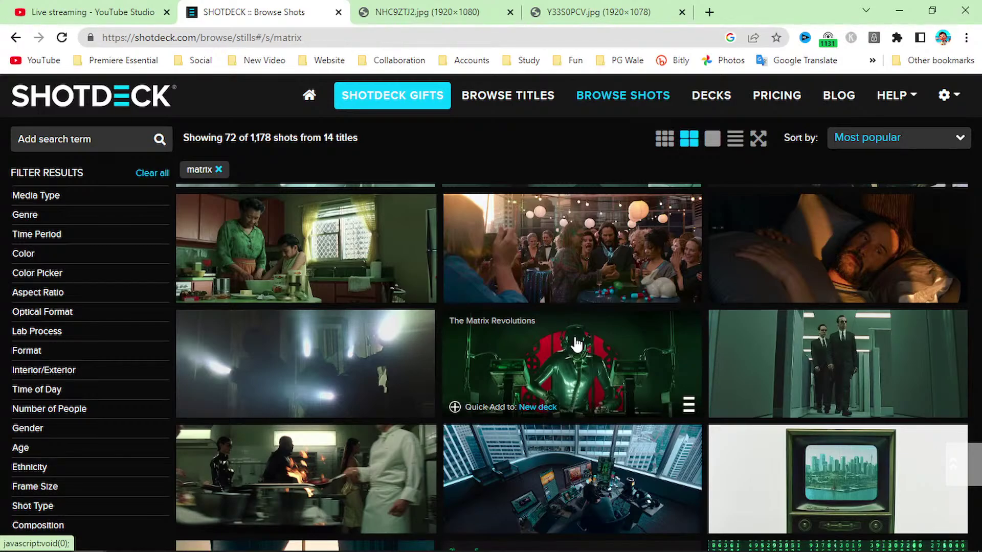
{"action": "scroll", "coordinate": [576, 343], "scroll_direction": "down", "scroll_amount": 5}
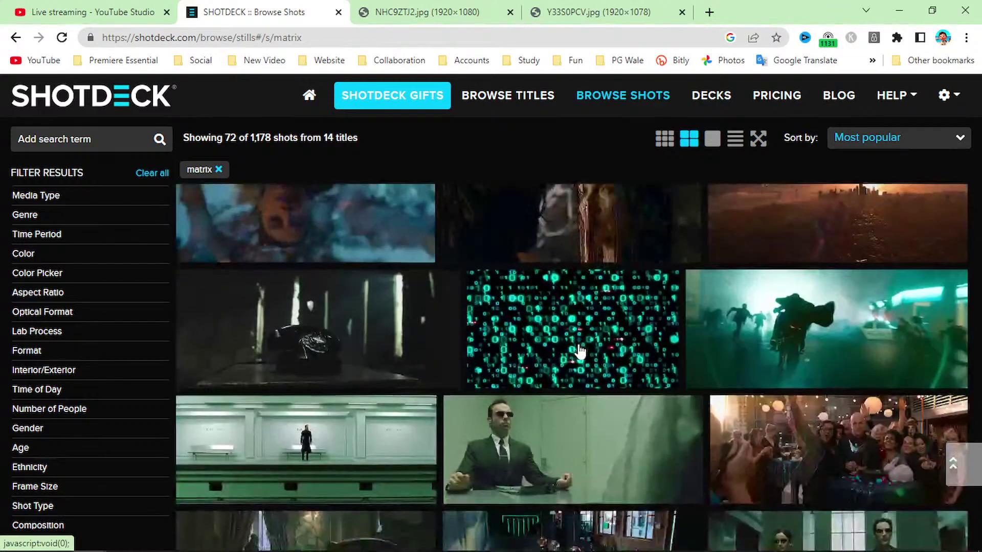
{"action": "scroll", "coordinate": [573, 345], "scroll_direction": "down", "scroll_amount": 5}
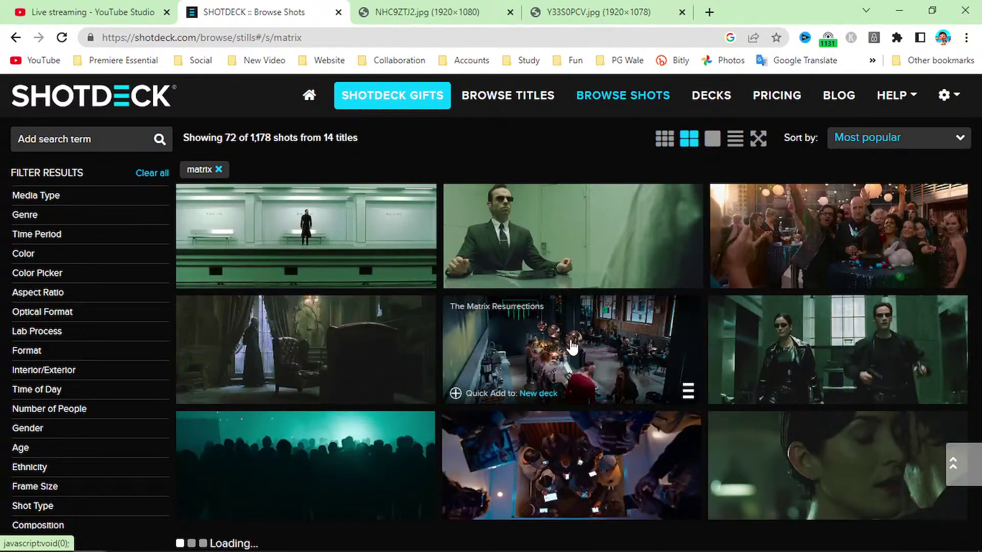
{"action": "scroll", "coordinate": [572, 347], "scroll_direction": "down", "scroll_amount": 3}
{"action": "scroll", "coordinate": [574, 347], "scroll_direction": "down", "scroll_amount": 10}
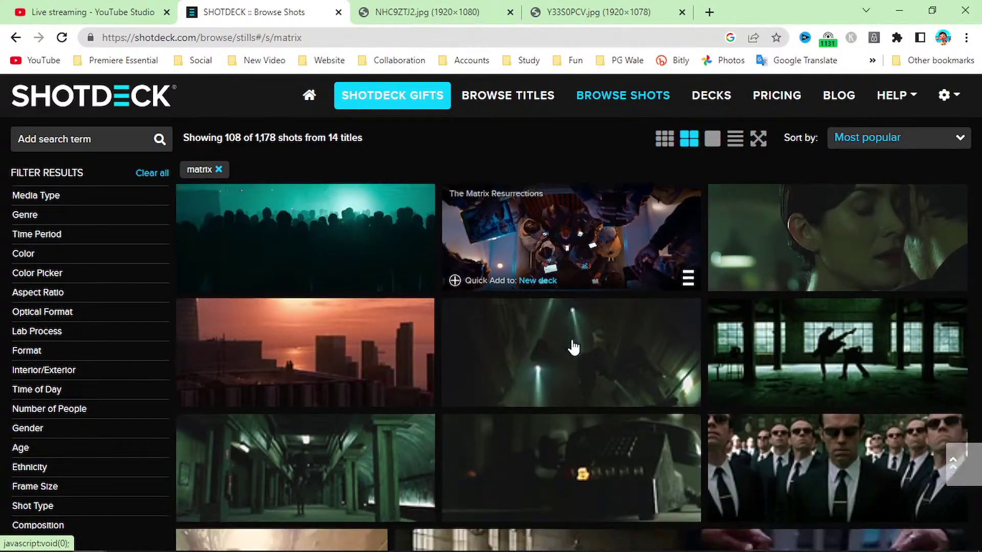
{"action": "scroll", "coordinate": [577, 347], "scroll_direction": "down", "scroll_amount": 5}
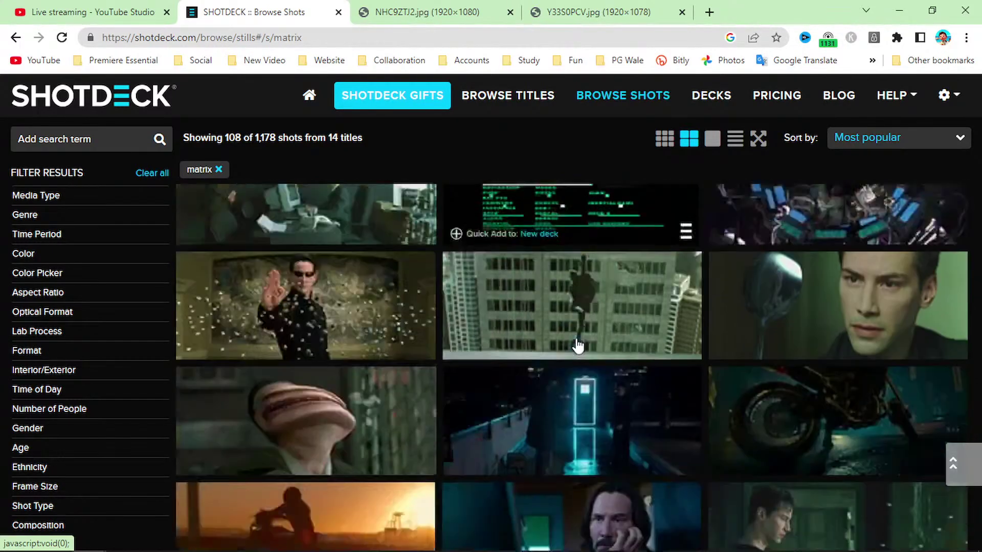
Step: Open The Matrix Reloaded face-morphing still full-size as V12RDAOR.jpg and review its shot metadata
{"action": "left_click", "coordinate": [314, 315]}
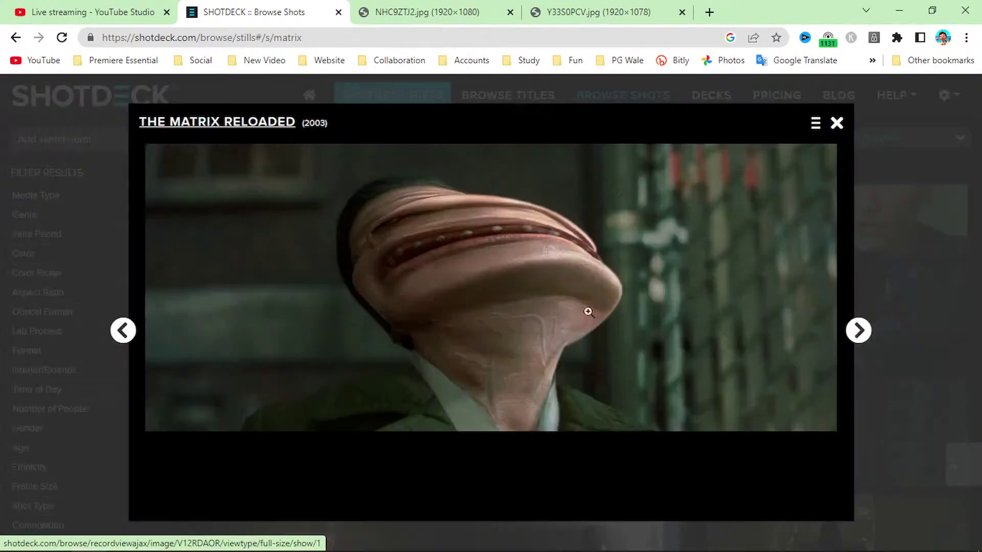
{"action": "left_click", "coordinate": [475, 248]}
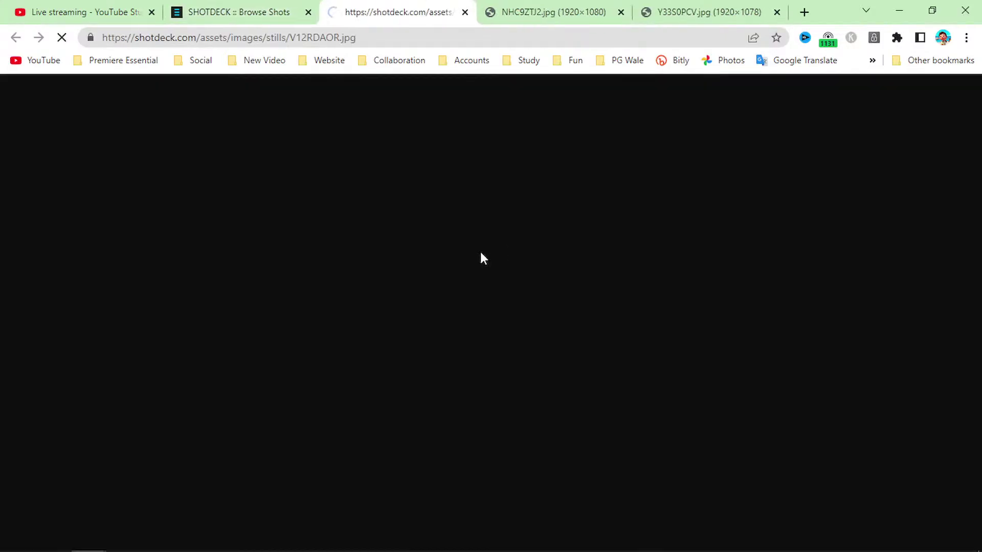
{"action": "key", "text": "ctrl+shift+Tab"}
{"action": "scroll", "coordinate": [454, 420], "scroll_direction": "down", "scroll_amount": 8}
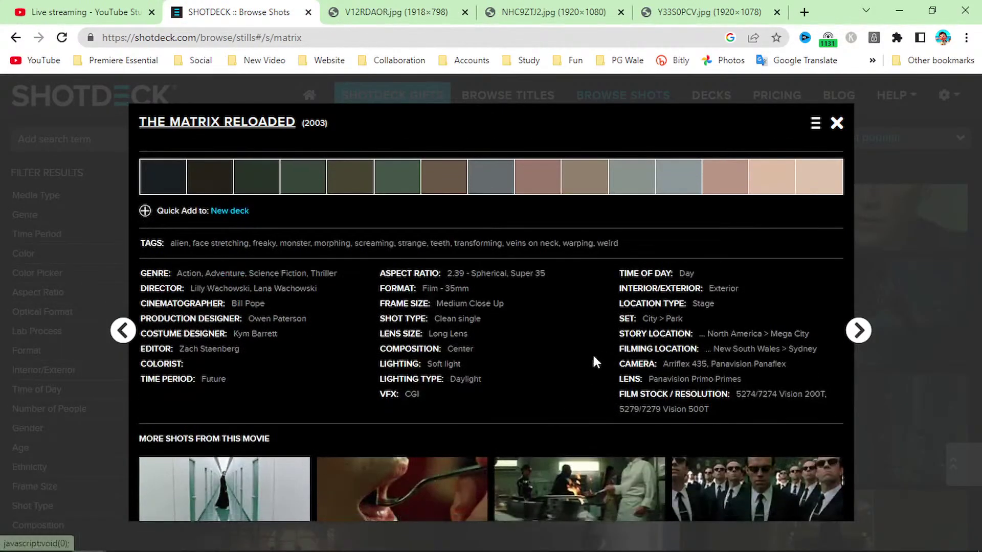
{"action": "scroll", "coordinate": [557, 364], "scroll_direction": "up", "scroll_amount": 3}
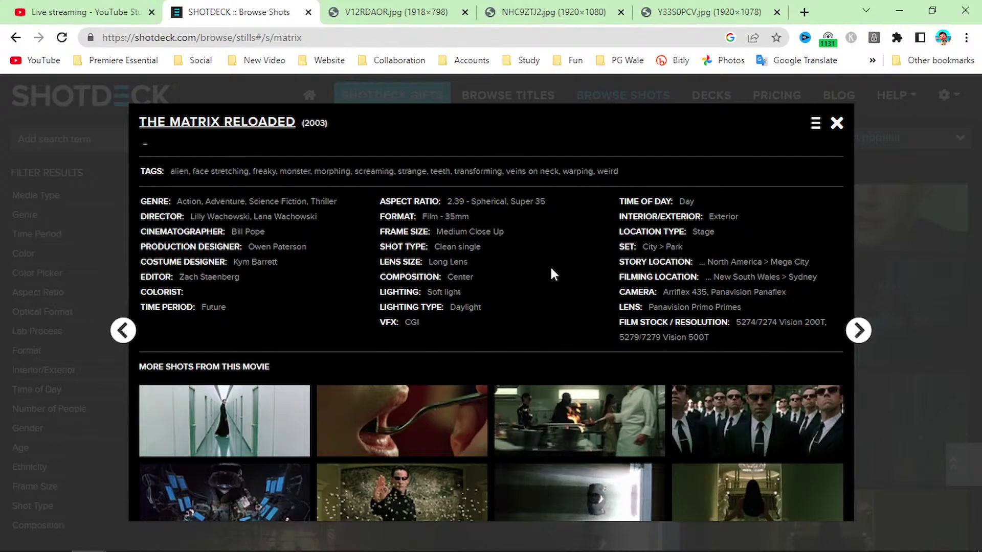
{"action": "scroll", "coordinate": [551, 267], "scroll_direction": "up", "scroll_amount": 5}
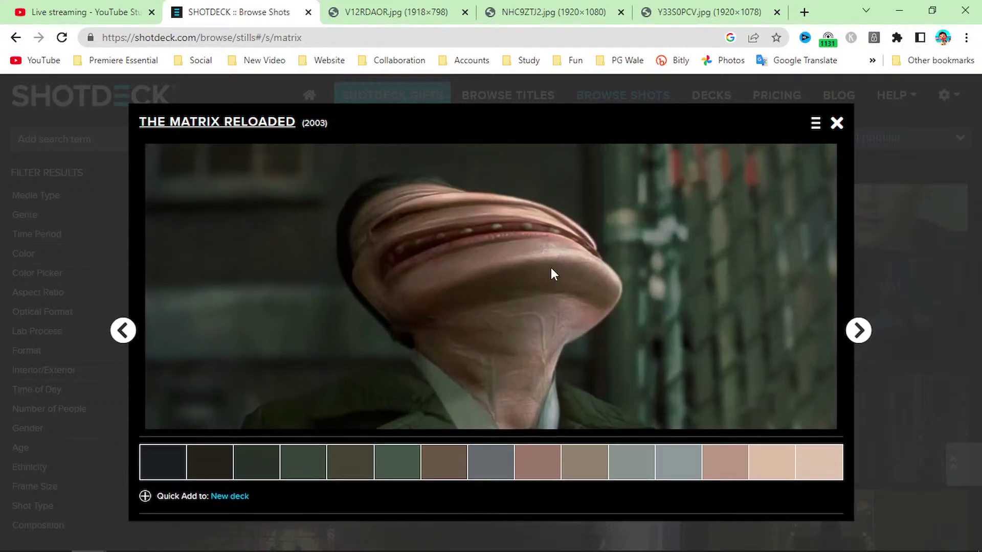
Step: Start saving the full-size Matrix Reloaded image, then cancel the Save As dialog
{"action": "left_click", "coordinate": [399, 11]}
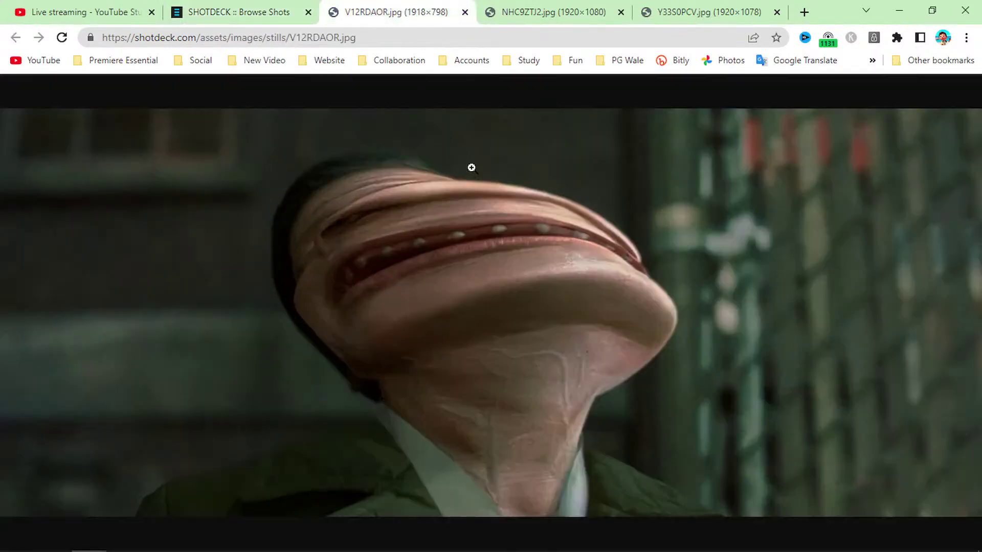
{"action": "right_click", "coordinate": [508, 207]}
{"action": "left_click", "coordinate": [554, 233]}
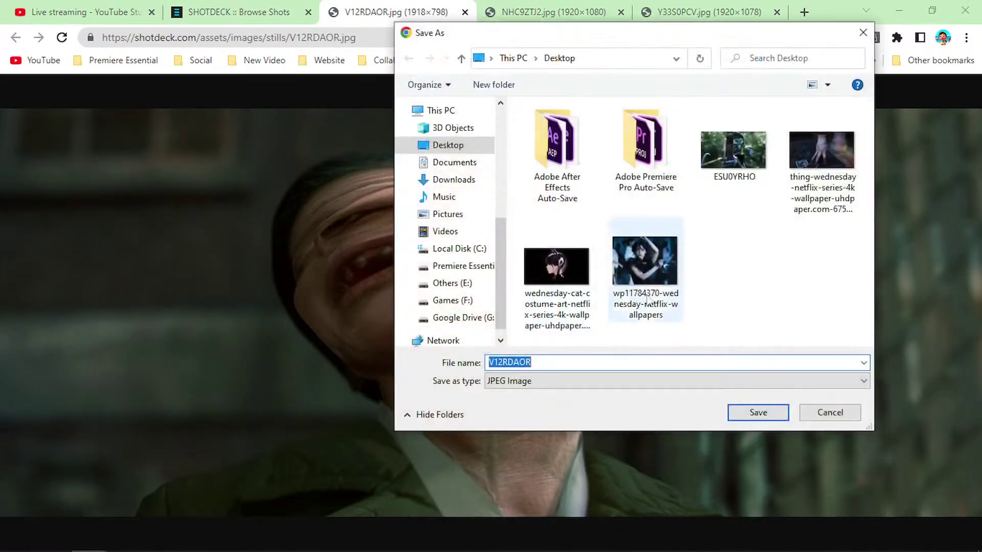
{"action": "left_click", "coordinate": [829, 415]}
Step: Close the three full-size still tabs: Y33S0PCV, NHC9ZTJ2 and V12RDAOR
{"action": "left_click", "coordinate": [531, 11]}
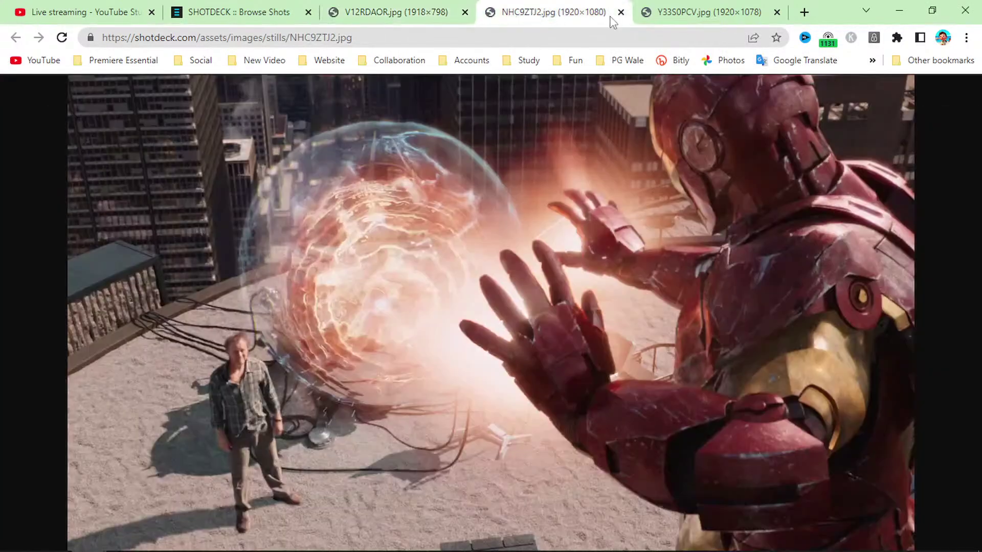
{"action": "left_click", "coordinate": [636, 14]}
{"action": "left_click", "coordinate": [620, 12]}
{"action": "left_click", "coordinate": [620, 12]}
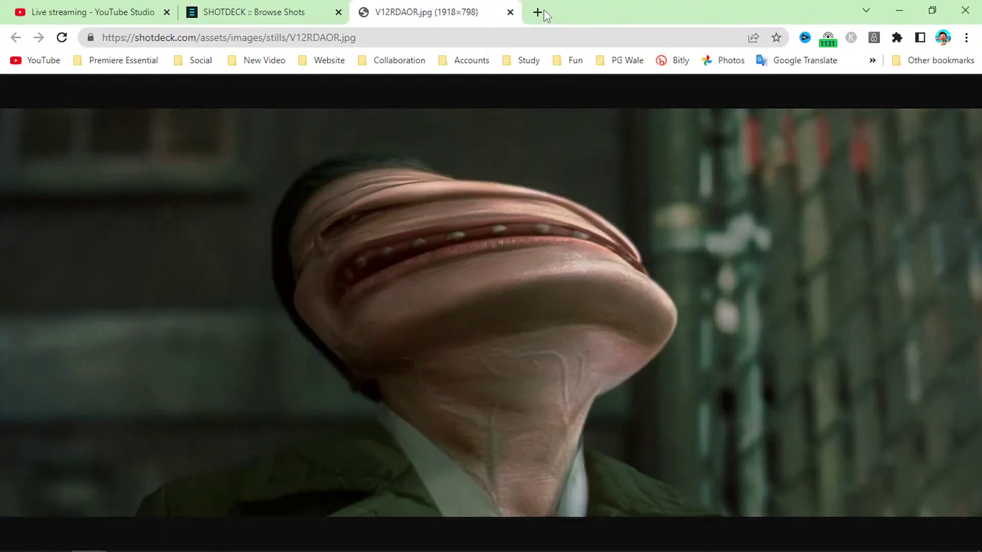
{"action": "left_click", "coordinate": [511, 12]}
Step: Close the Matrix Reloaded shot preview and return to the ShotDeck home page
{"action": "left_click", "coordinate": [837, 125]}
{"action": "scroll", "coordinate": [539, 266], "scroll_direction": "down", "scroll_amount": 15}
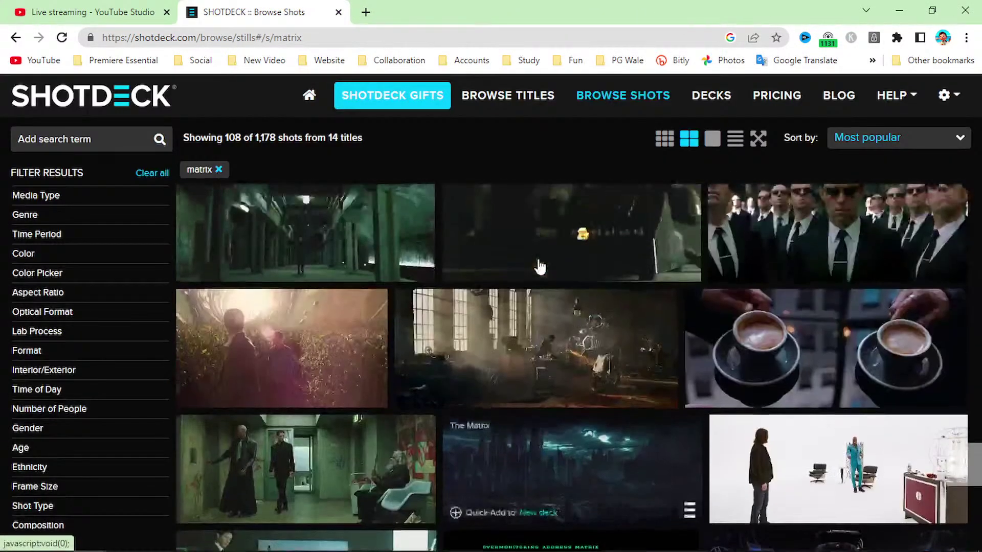
{"action": "scroll", "coordinate": [539, 266], "scroll_direction": "down", "scroll_amount": 15}
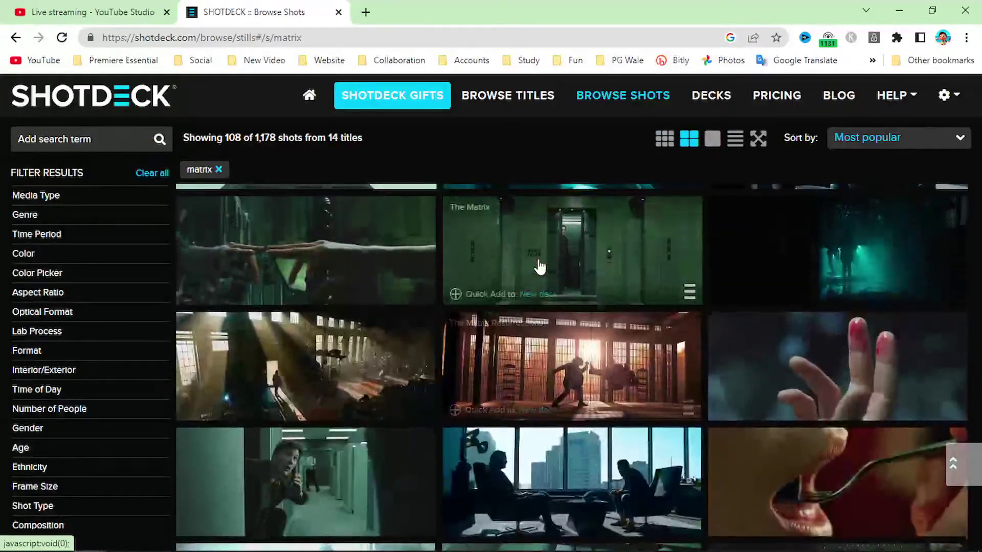
{"action": "scroll", "coordinate": [539, 266], "scroll_direction": "up", "scroll_amount": 3}
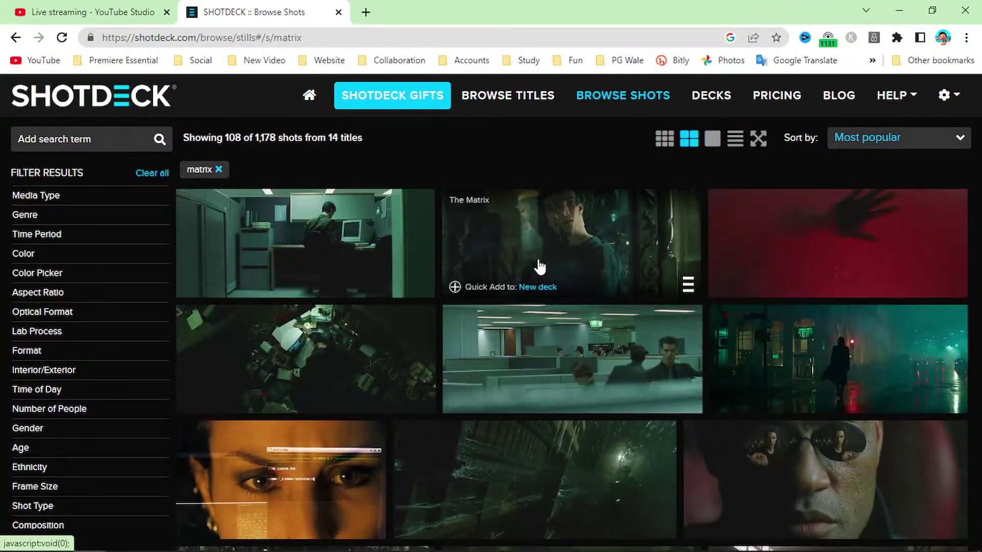
{"action": "left_click", "coordinate": [94, 108]}
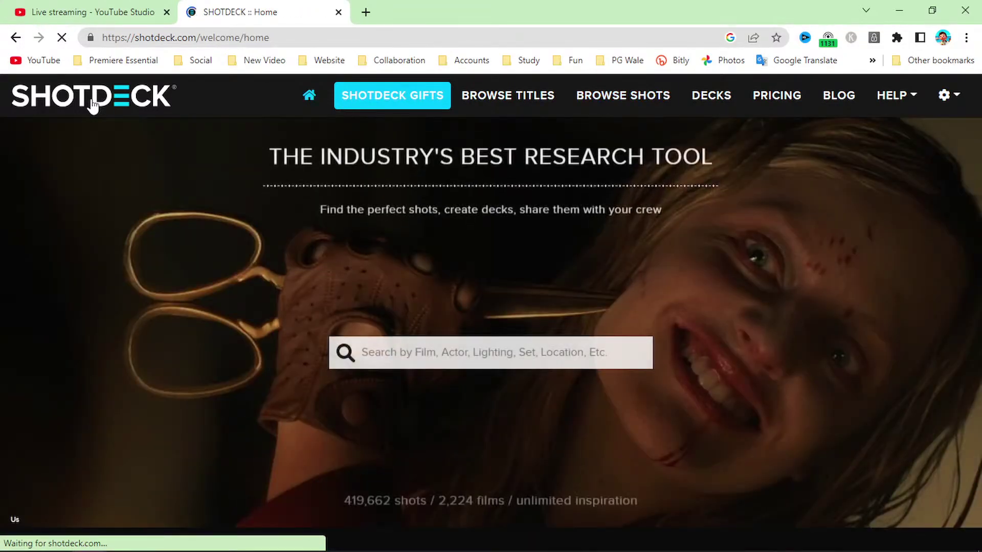
Step: Scroll to the home page Trending section and expand the full trending lists with 'see more'
{"action": "scroll", "coordinate": [530, 398], "scroll_direction": "down", "scroll_amount": 8}
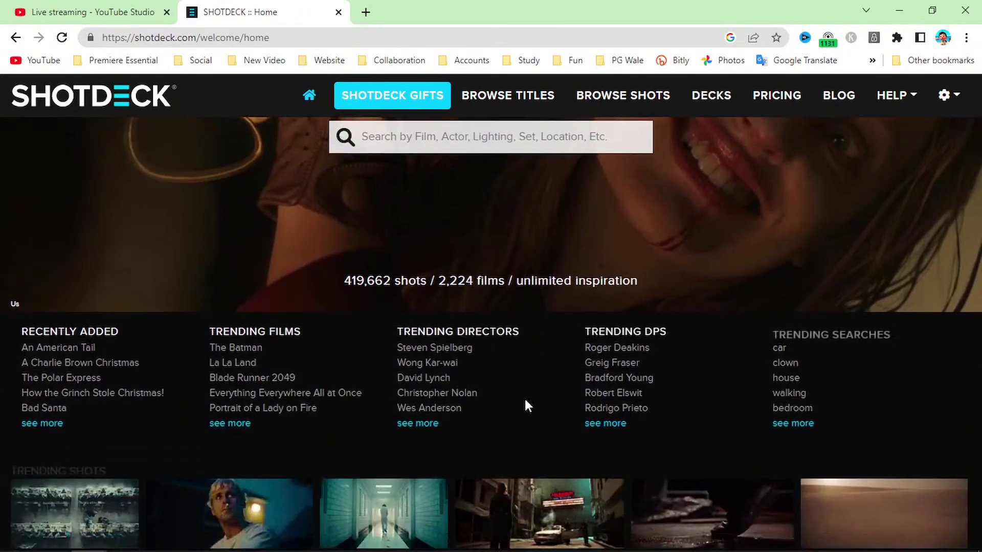
{"action": "scroll", "coordinate": [507, 395], "scroll_direction": "up", "scroll_amount": 7}
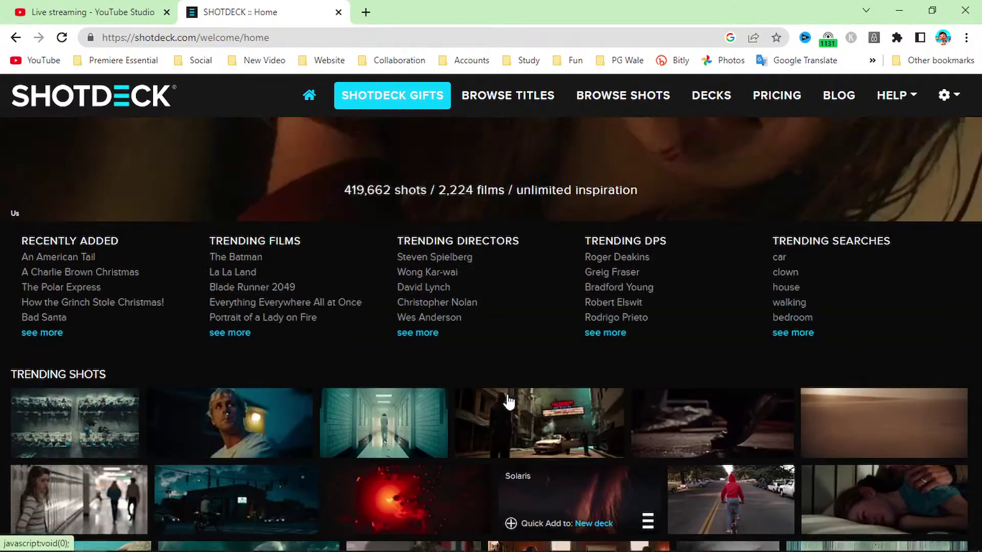
{"action": "scroll", "coordinate": [508, 398], "scroll_direction": "down", "scroll_amount": 2}
{"action": "scroll", "coordinate": [538, 439], "scroll_direction": "down", "scroll_amount": 4}
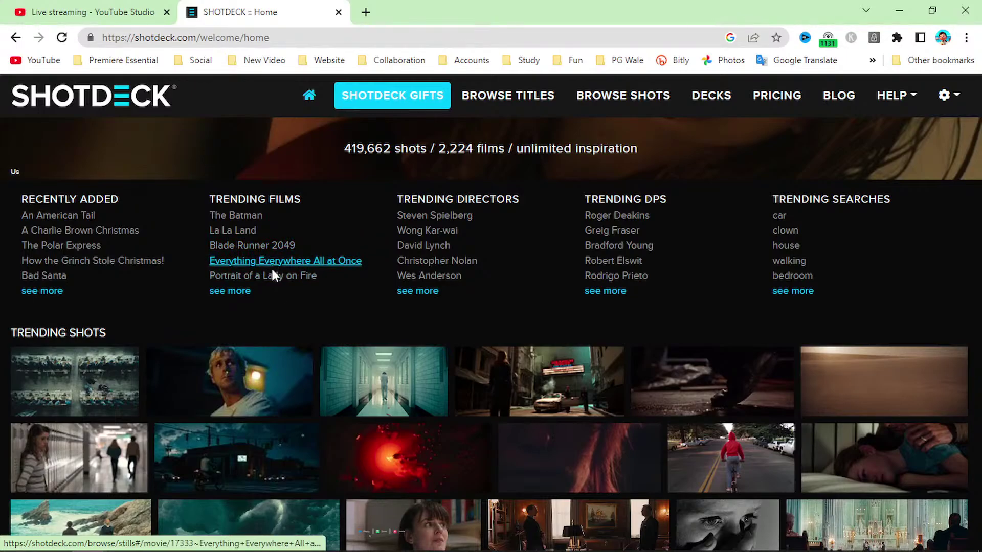
{"action": "left_click", "coordinate": [238, 291]}
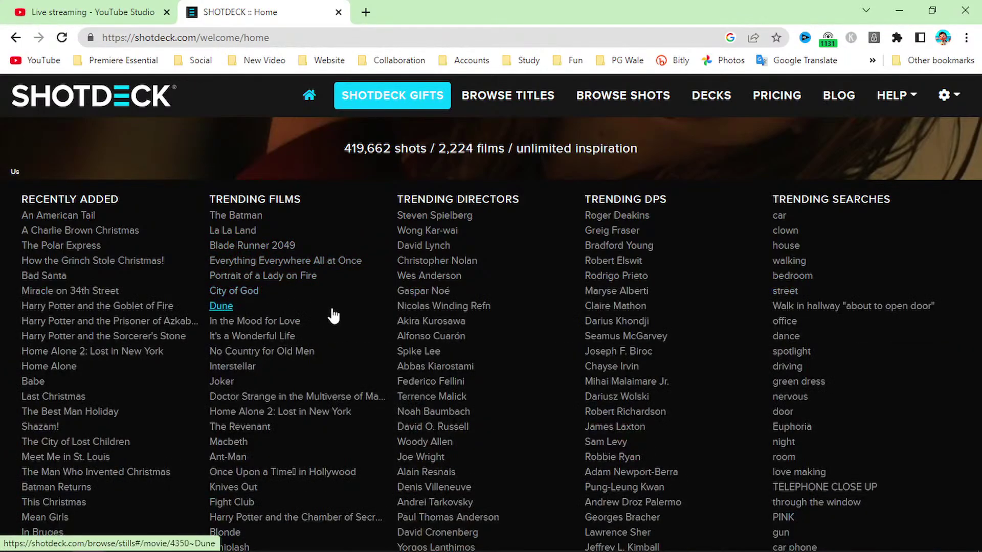
Step: Open Dune (2021) from Trending Films and scroll through its 687 shots
{"action": "left_click", "coordinate": [227, 306]}
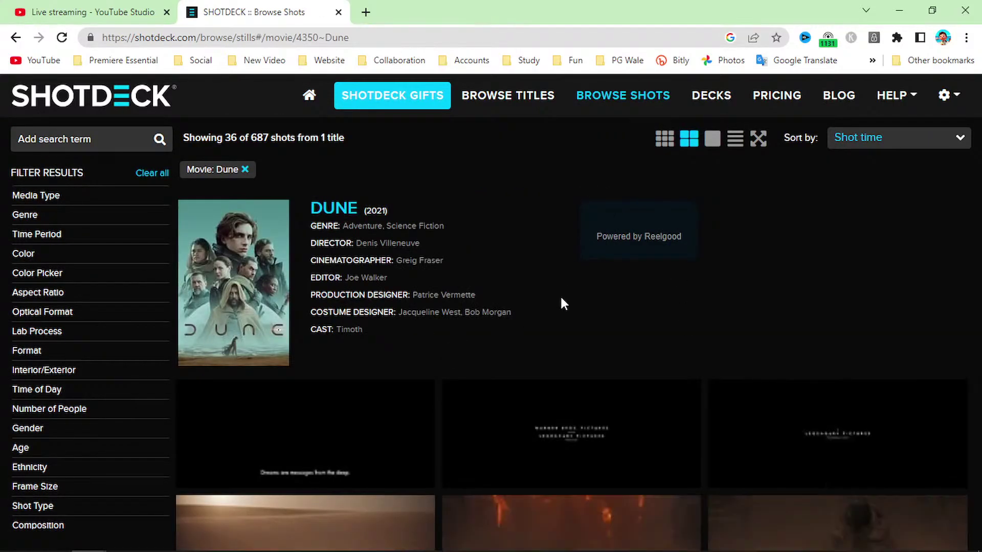
{"action": "scroll", "coordinate": [560, 296], "scroll_direction": "down", "scroll_amount": 7}
{"action": "scroll", "coordinate": [564, 306], "scroll_direction": "down", "scroll_amount": 8}
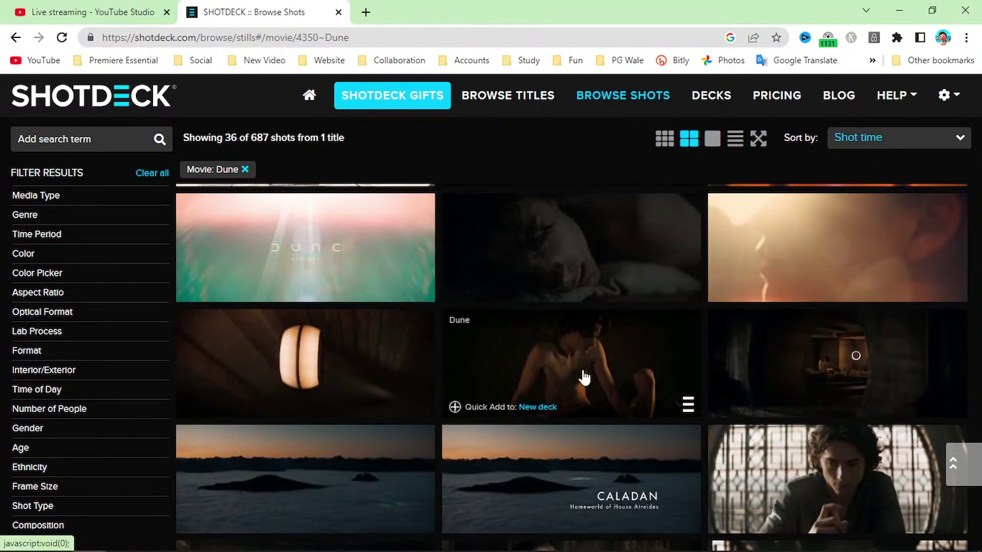
{"action": "scroll", "coordinate": [587, 377], "scroll_direction": "down", "scroll_amount": 3}
{"action": "scroll", "coordinate": [584, 378], "scroll_direction": "down", "scroll_amount": 4}
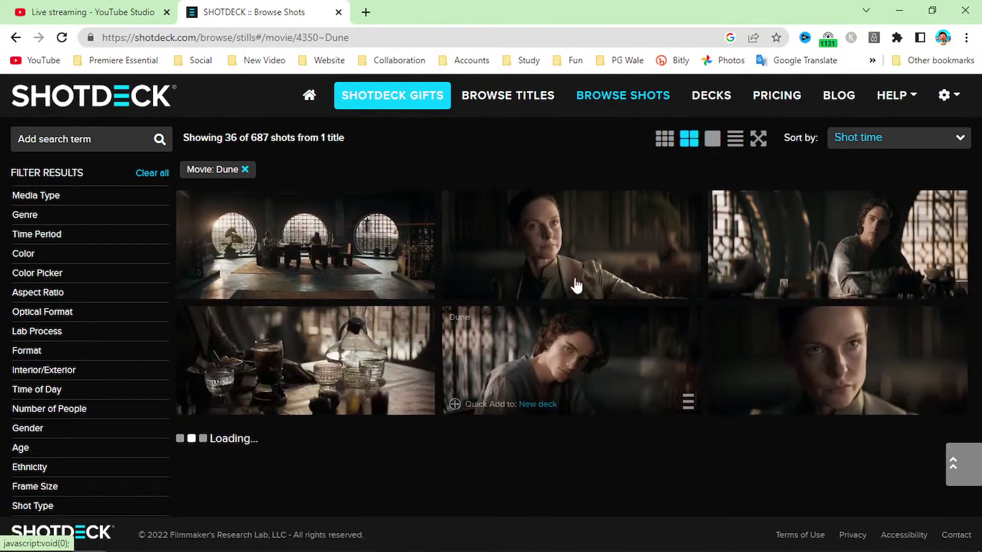
Step: Open the woman's Dune still, review its metadata, and advance to the next still
{"action": "left_click", "coordinate": [565, 230]}
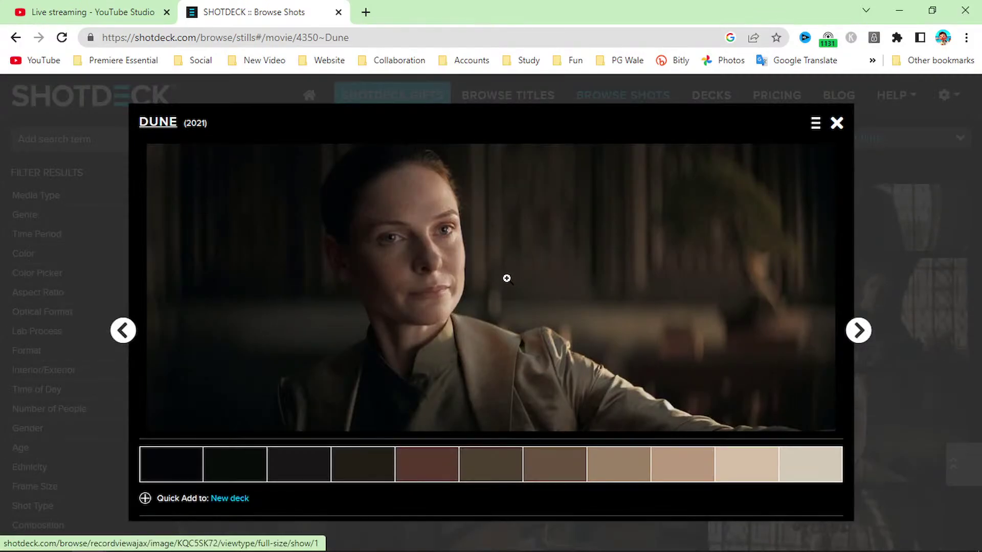
{"action": "scroll", "coordinate": [508, 279], "scroll_direction": "down", "scroll_amount": 5}
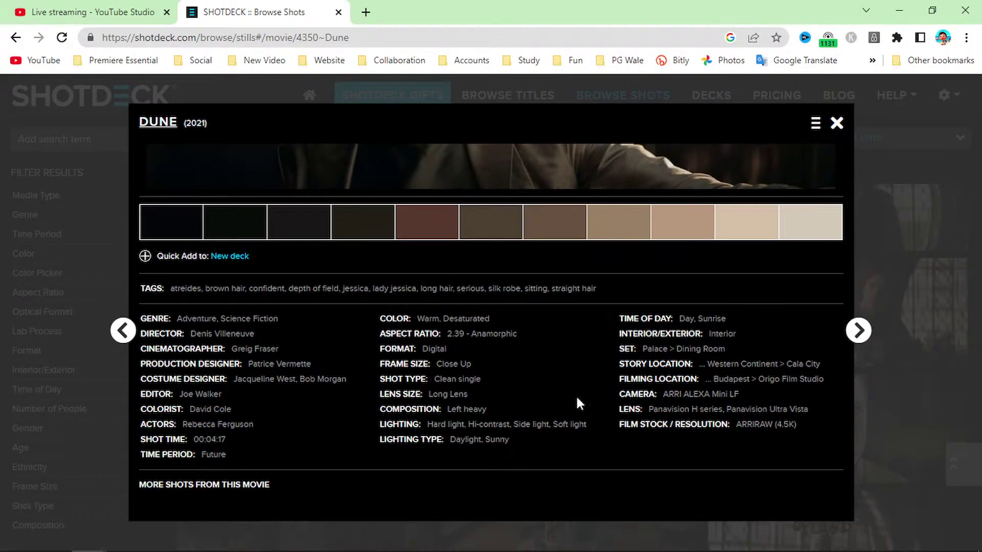
{"action": "scroll", "coordinate": [575, 401], "scroll_direction": "down", "scroll_amount": 5}
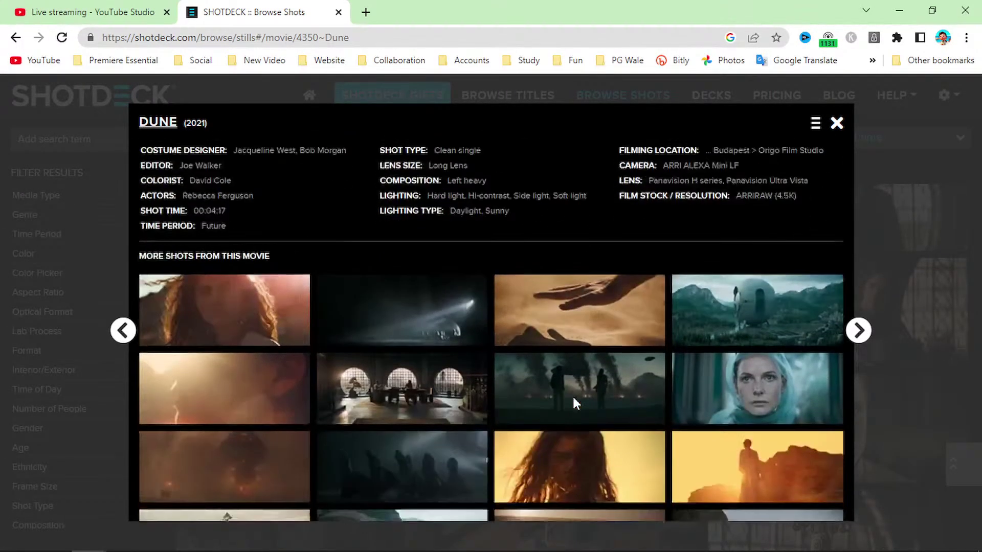
{"action": "scroll", "coordinate": [574, 404], "scroll_direction": "up", "scroll_amount": 5}
{"action": "scroll", "coordinate": [575, 404], "scroll_direction": "up", "scroll_amount": 5}
{"action": "left_click", "coordinate": [857, 331]}
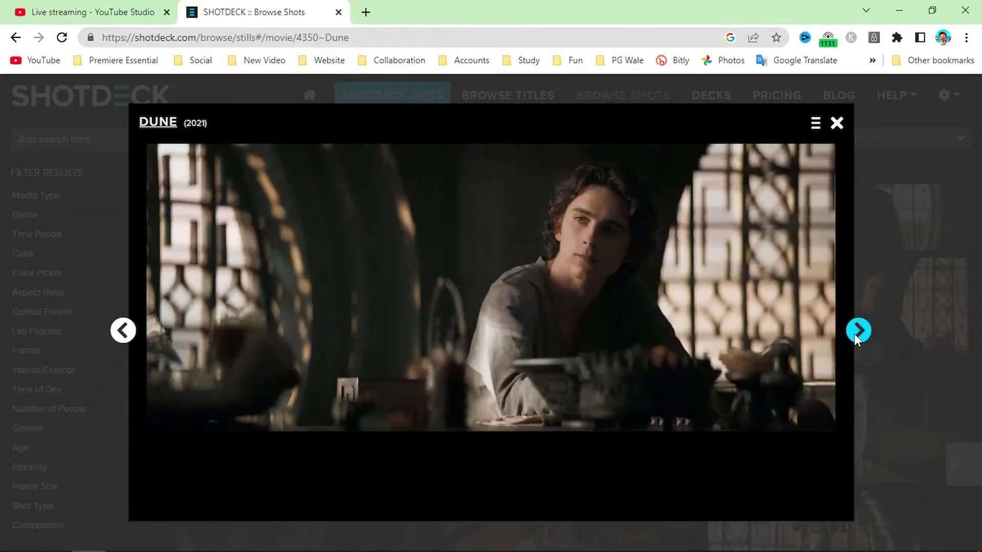
Step: Close the Dune still preview and go back to the ShotDeck home page
{"action": "left_click", "coordinate": [836, 125]}
{"action": "scroll", "coordinate": [528, 404], "scroll_direction": "up", "scroll_amount": 10}
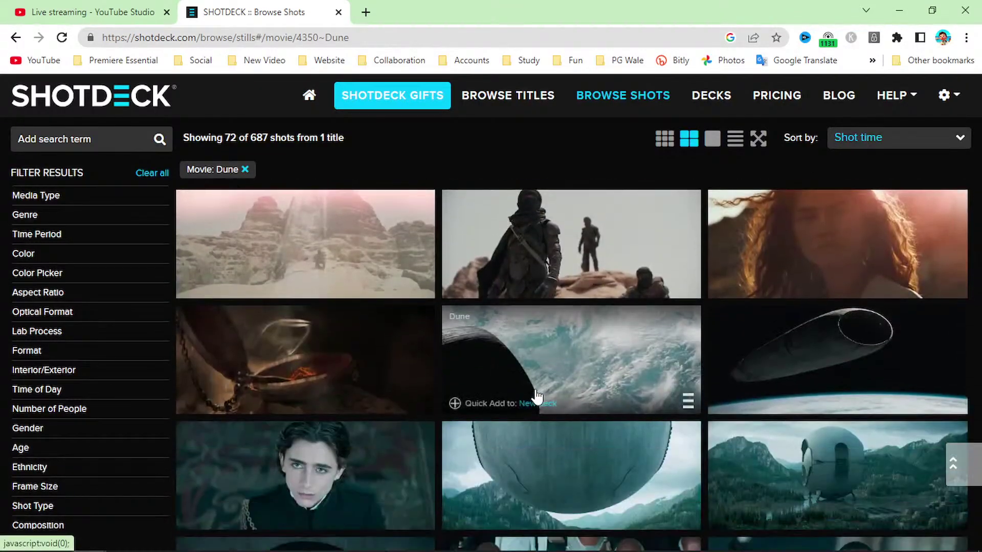
{"action": "left_click", "coordinate": [537, 396]}
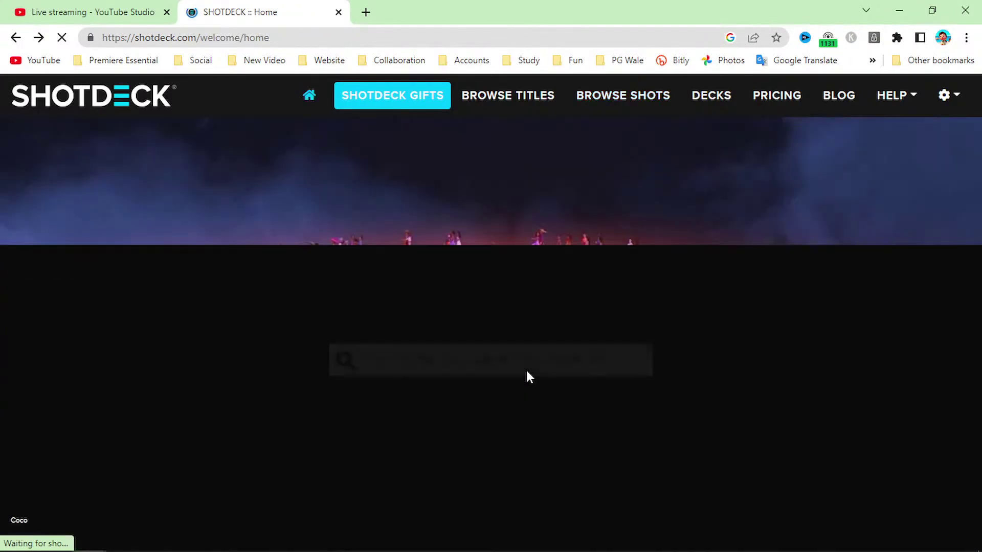
Step: Expand the trending lists with 'see more' under Trending DPs and browse the films, directors, DPs and searches
{"action": "scroll", "coordinate": [522, 384], "scroll_direction": "down", "scroll_amount": 3}
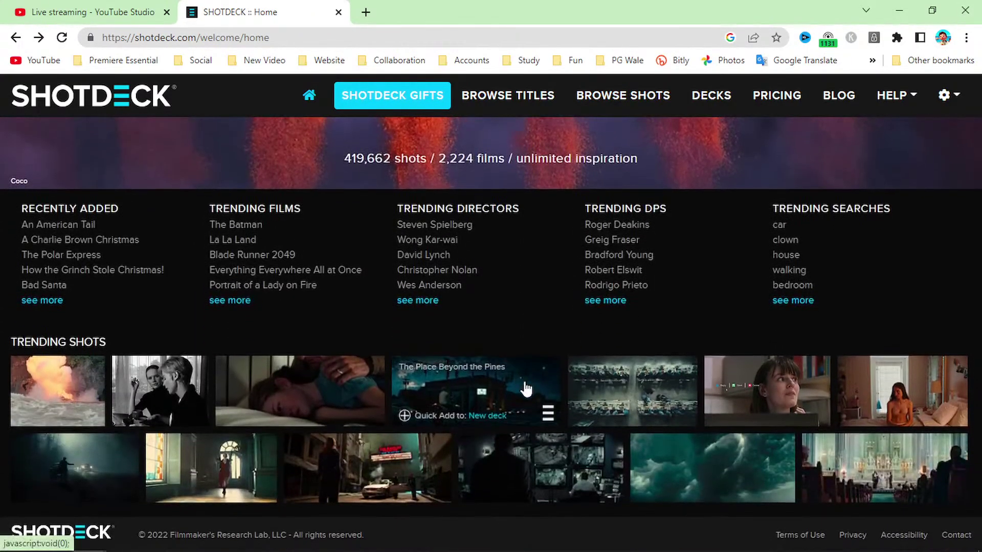
{"action": "left_click", "coordinate": [587, 306]}
{"action": "scroll", "coordinate": [526, 324], "scroll_direction": "down", "scroll_amount": 8}
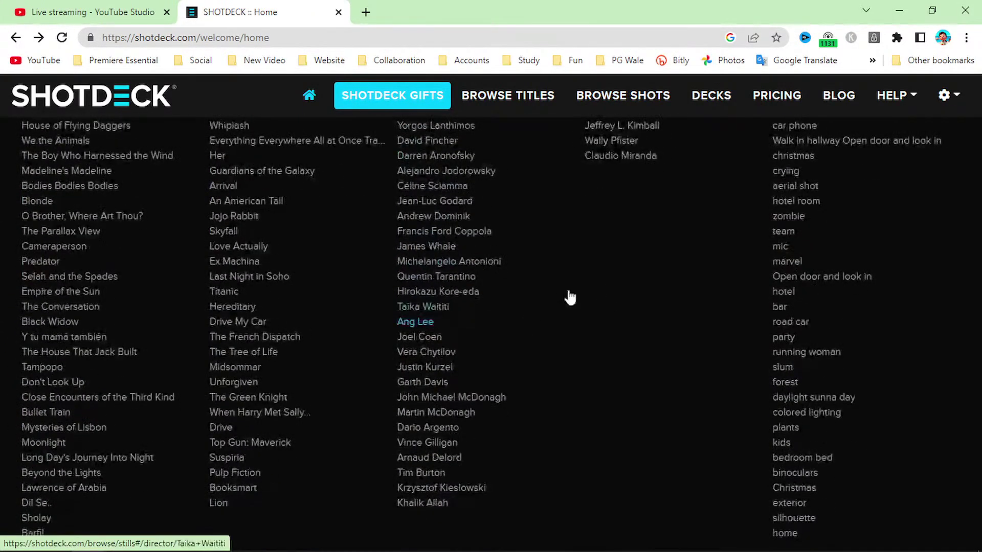
{"action": "scroll", "coordinate": [576, 291], "scroll_direction": "up", "scroll_amount": 7}
{"action": "scroll", "coordinate": [571, 371], "scroll_direction": "up", "scroll_amount": 4}
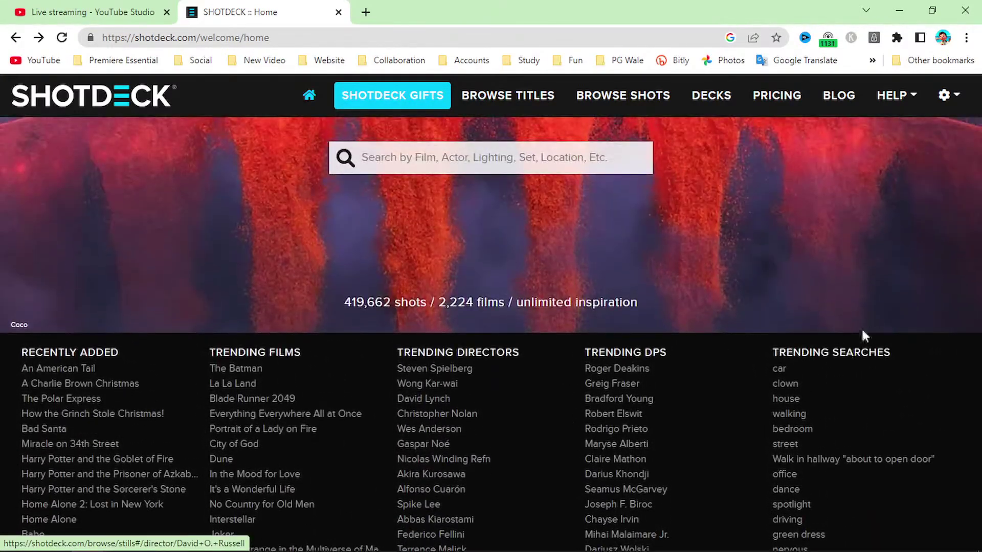
{"action": "scroll", "coordinate": [542, 366], "scroll_direction": "down", "scroll_amount": 4}
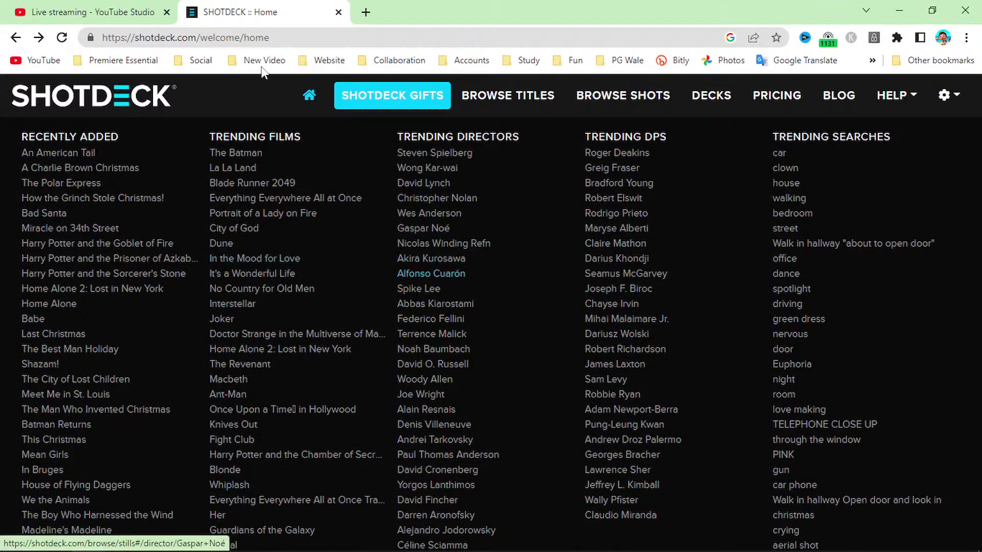
Step: Select the page address in the address bar, then return to the top of the home page
{"action": "left_click", "coordinate": [282, 37]}
{"action": "left_click", "coordinate": [295, 37]}
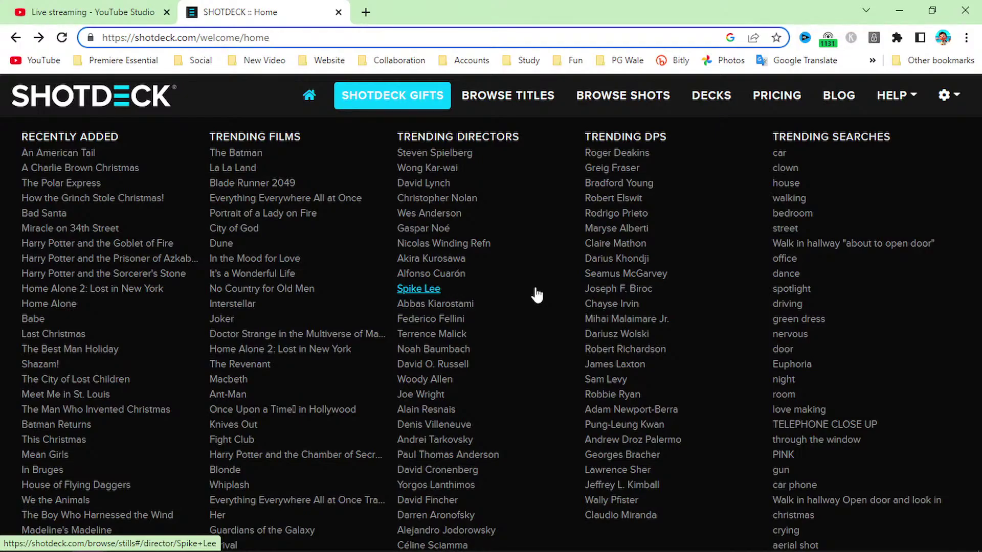
{"action": "scroll", "coordinate": [536, 295], "scroll_direction": "up", "scroll_amount": 8}
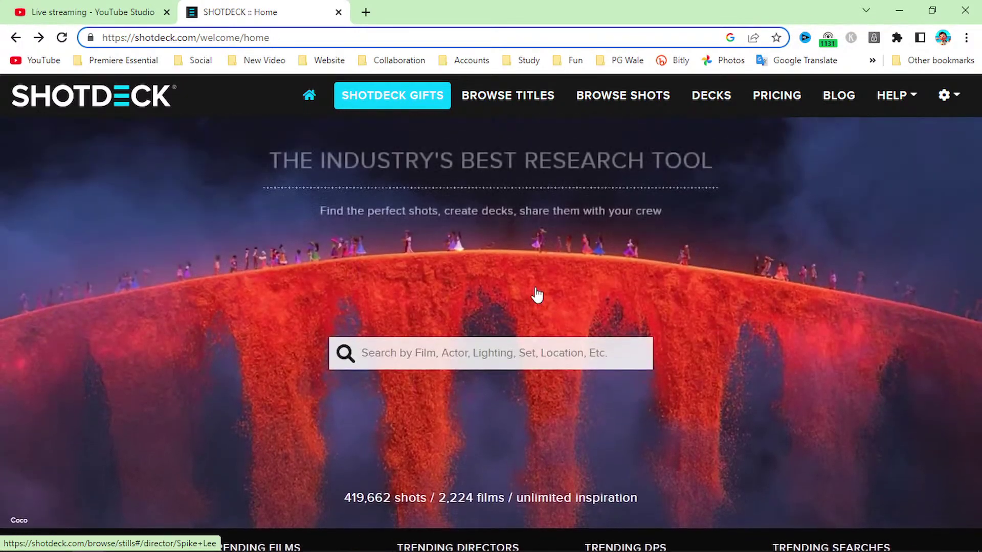